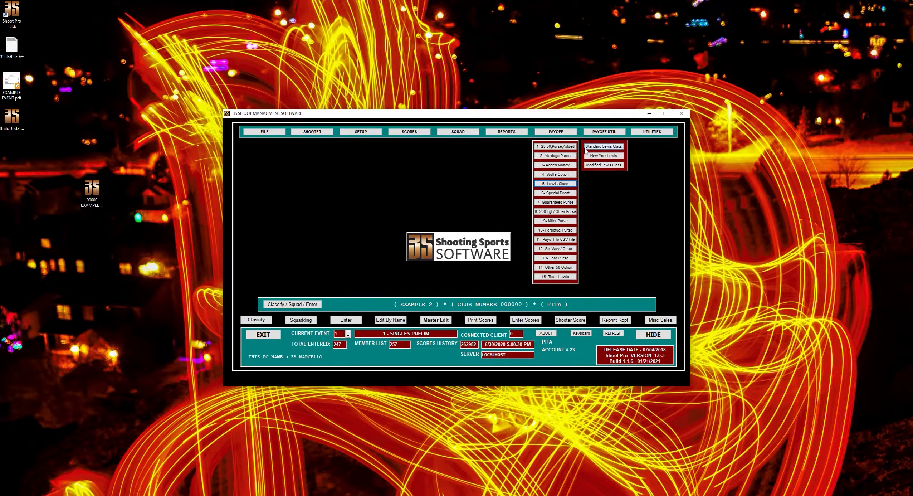
Open the Standard Lewis Class payoff for 9 - HANDICAP DERBY and highlight the Lewis class count in EXAMPLE EVENT.pdf.
left_click(604, 146)
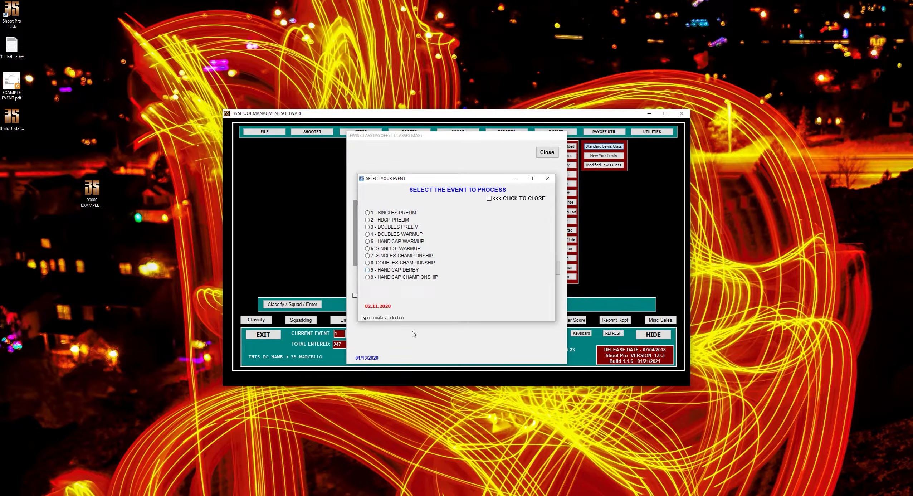
left_click(385, 271)
left_click(428, 494)
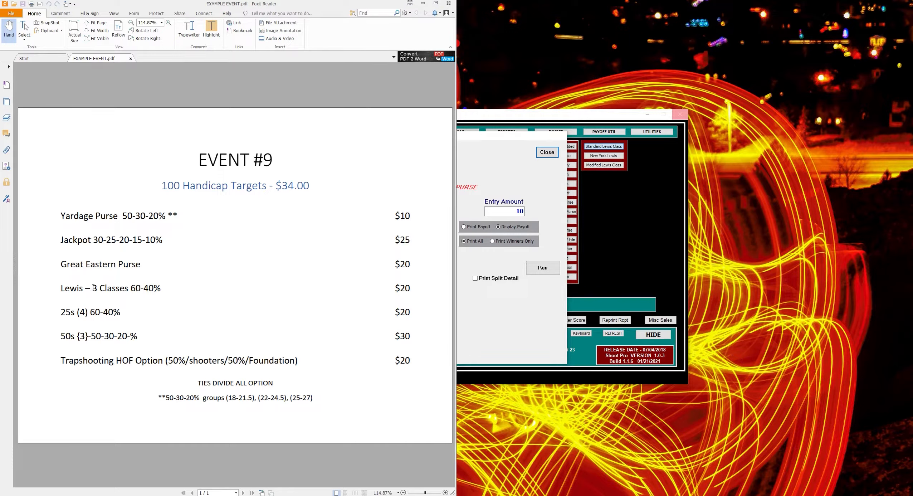
left_click_drag(92, 288, 127, 288)
Set the payoff to option 4 (LEWIS) with 3 classes and 2 places, and show the number of entries.
left_click(526, 303)
left_click(428, 187)
left_click(427, 187)
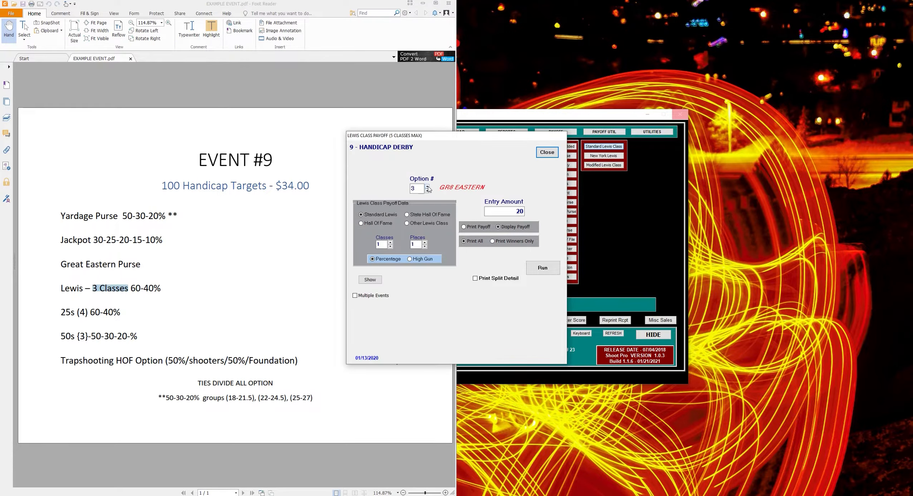
left_click(427, 187)
left_click(380, 245)
left_click(424, 243)
left_click(379, 283)
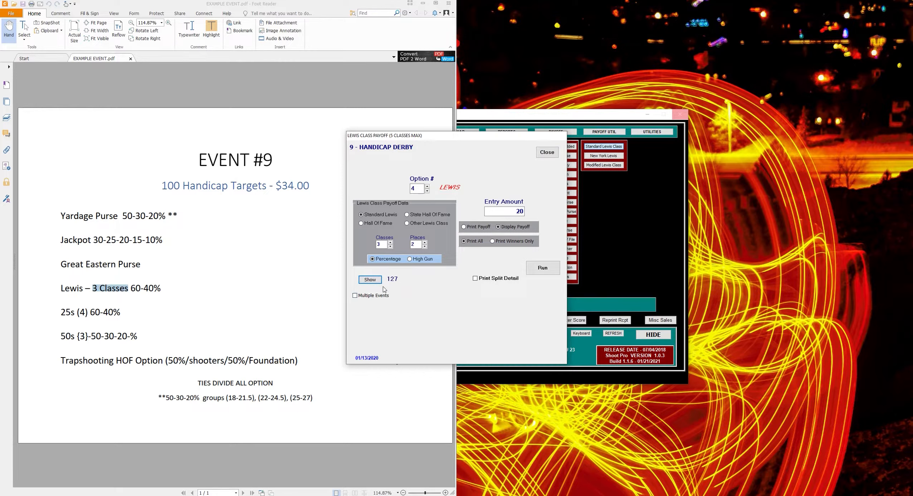
Open Calculator, multiply 3 by 2 and the result by 1.5, and return to the Lewis payoff window.
key("super")
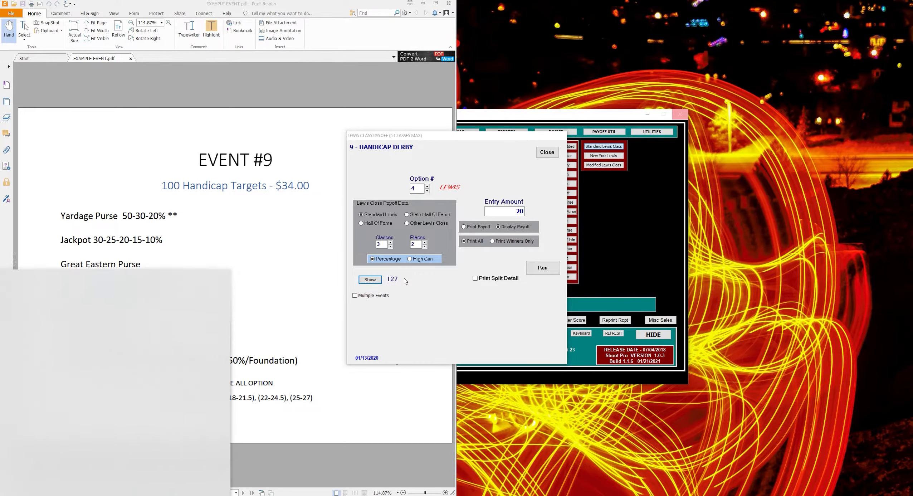
type("calc")
key("Return")
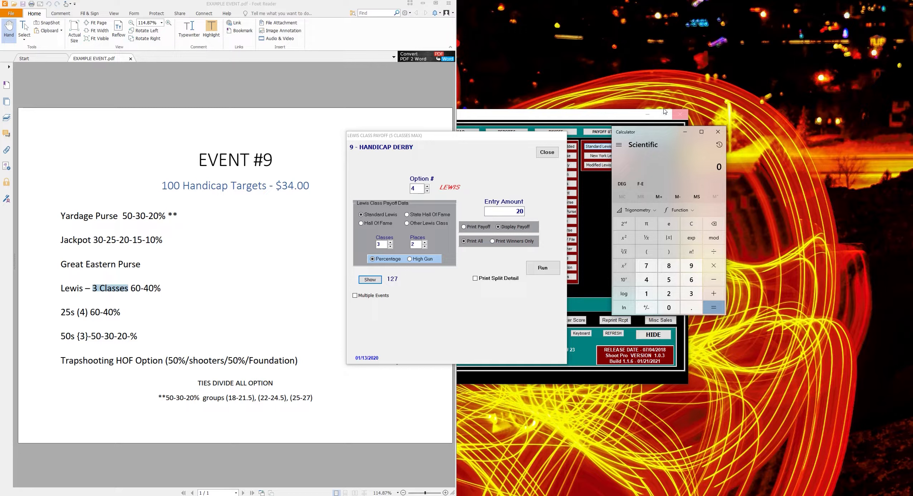
type("3*")
type("2")
key("Return")
type("1.5 =")
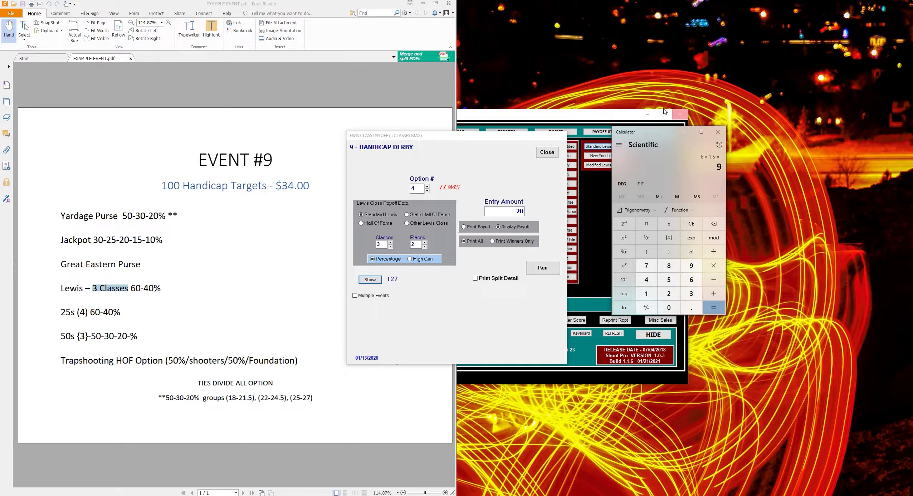
left_click(463, 326)
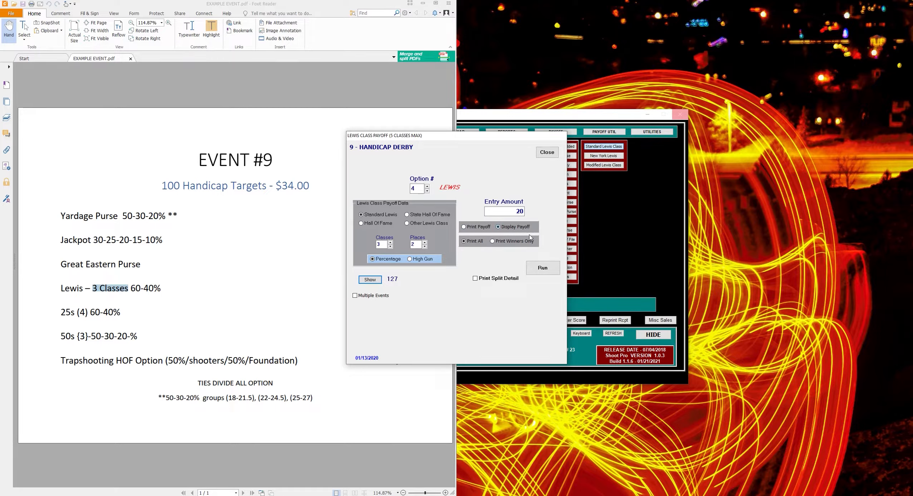
Run the Lewis payoff and review the displayed reports for classes 1, 2 and 3, closing each one.
left_click(543, 267)
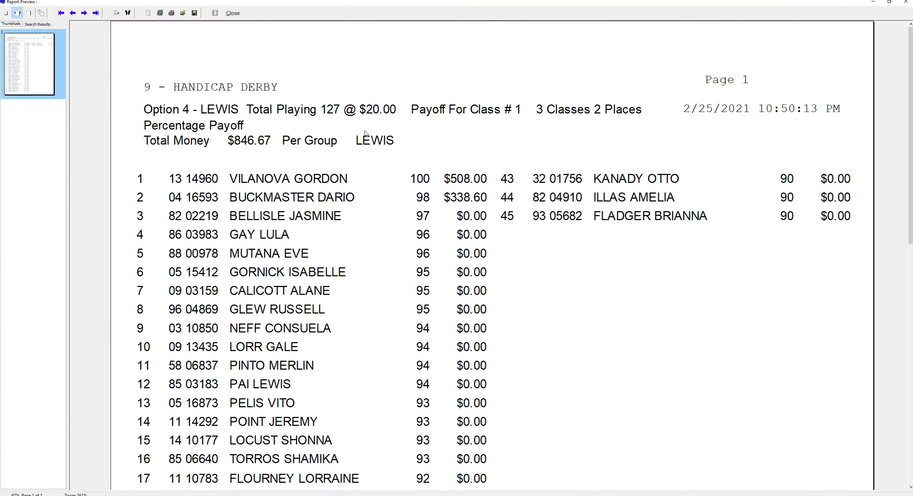
scroll(375, 163, "down", 3)
scroll(374, 162, "down", 2)
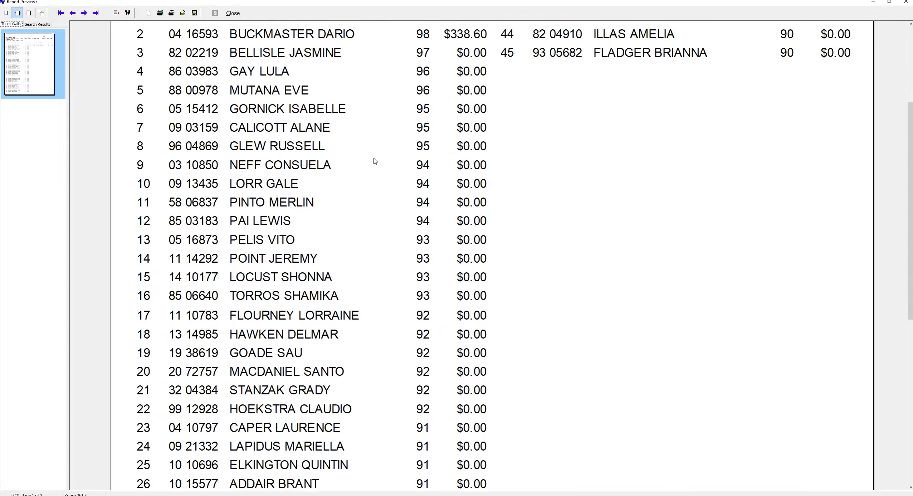
scroll(374, 159, "up", 5)
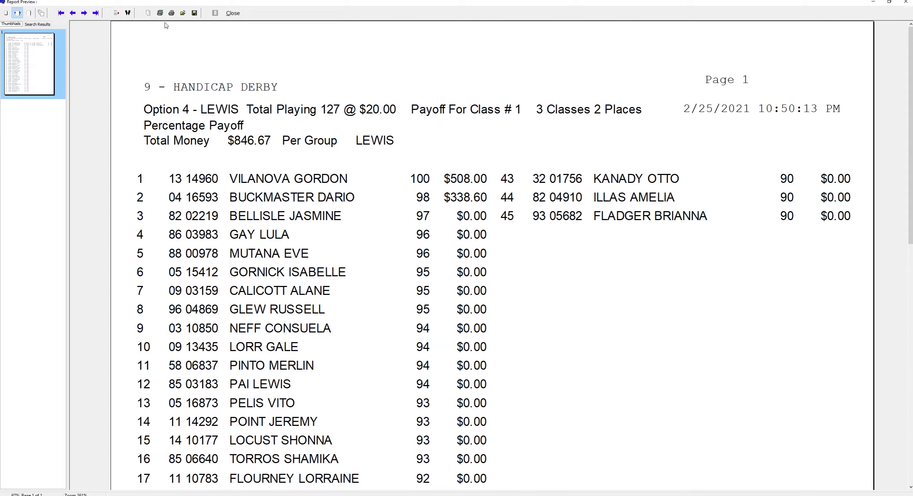
left_click(232, 17)
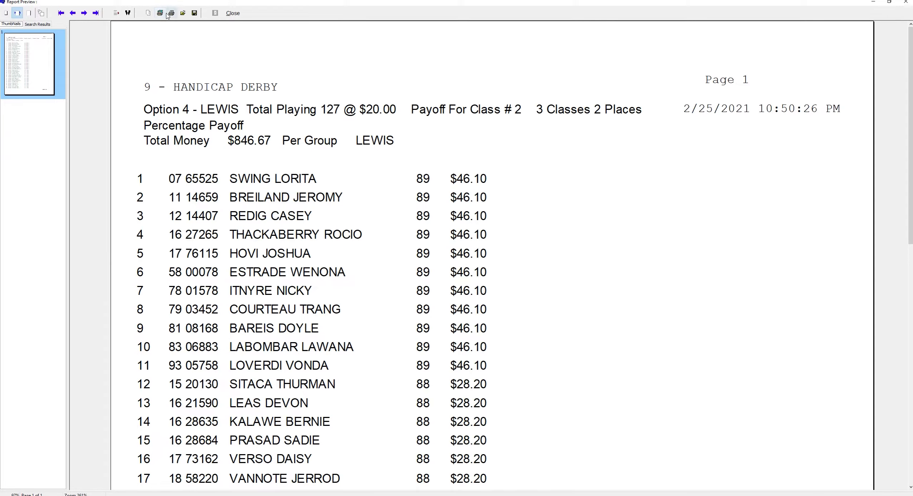
left_click(233, 14)
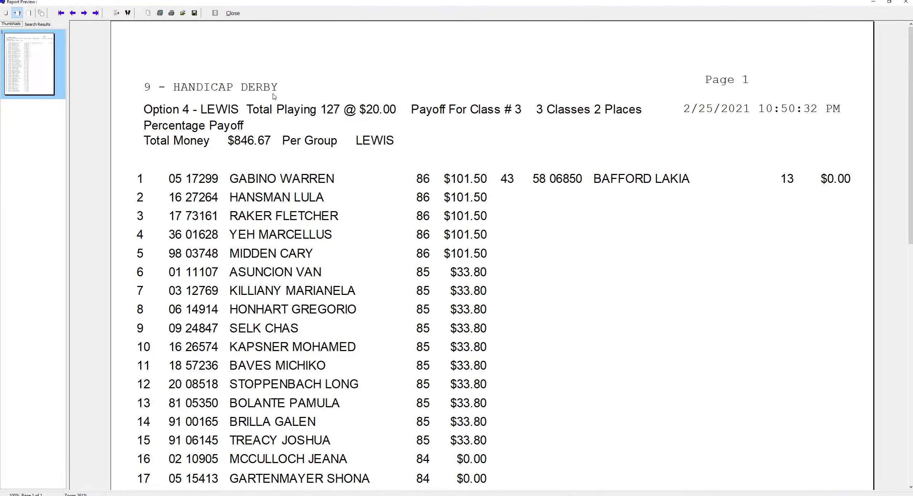
left_click(232, 13)
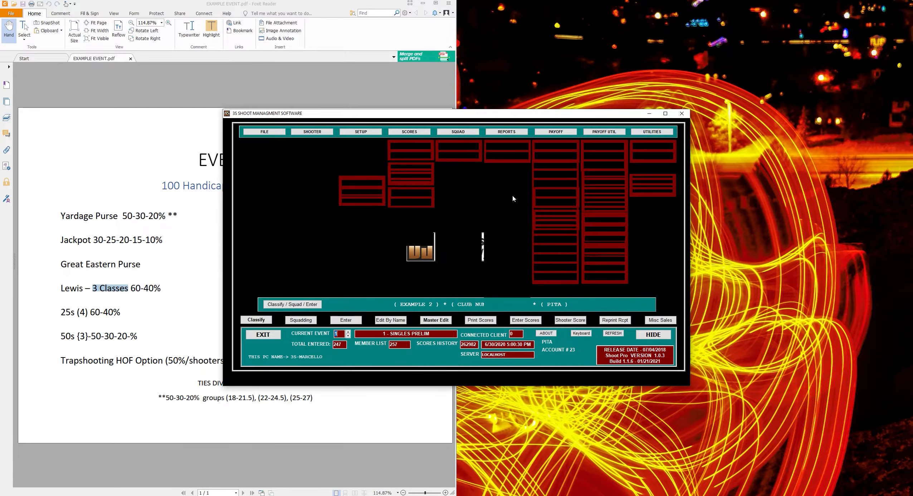
Open the breakage finder from the Tournament Finance report for the 9 - HANDICAP DERBY event.
left_click(512, 133)
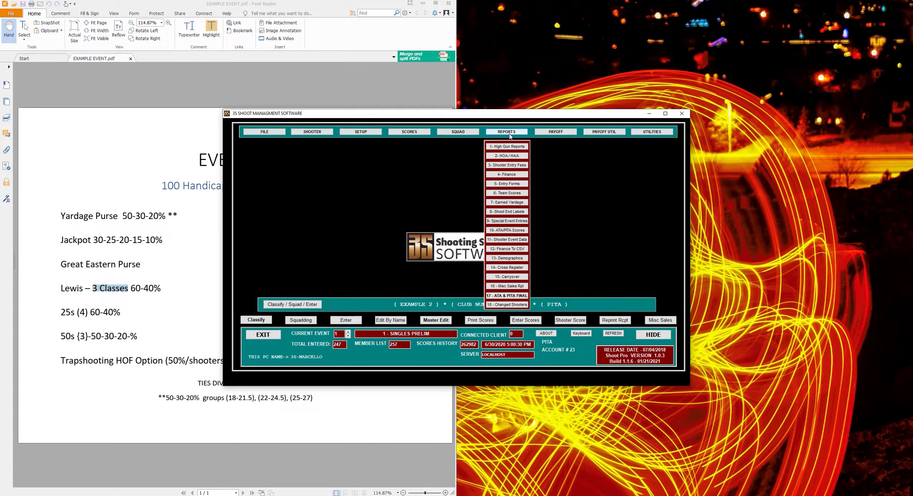
left_click(516, 175)
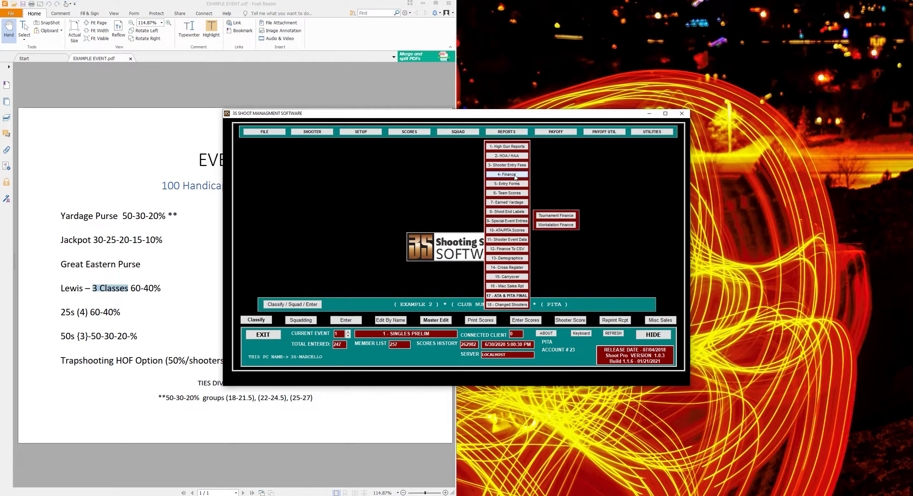
left_click(546, 216)
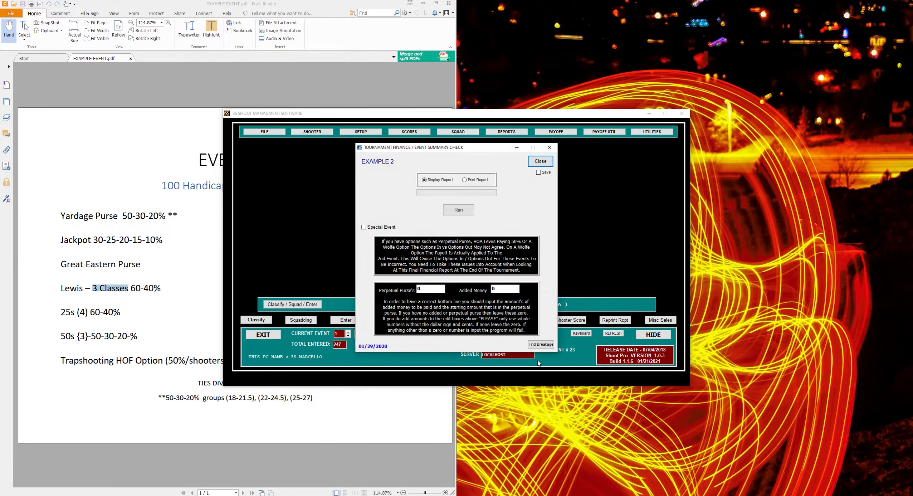
left_click(541, 344)
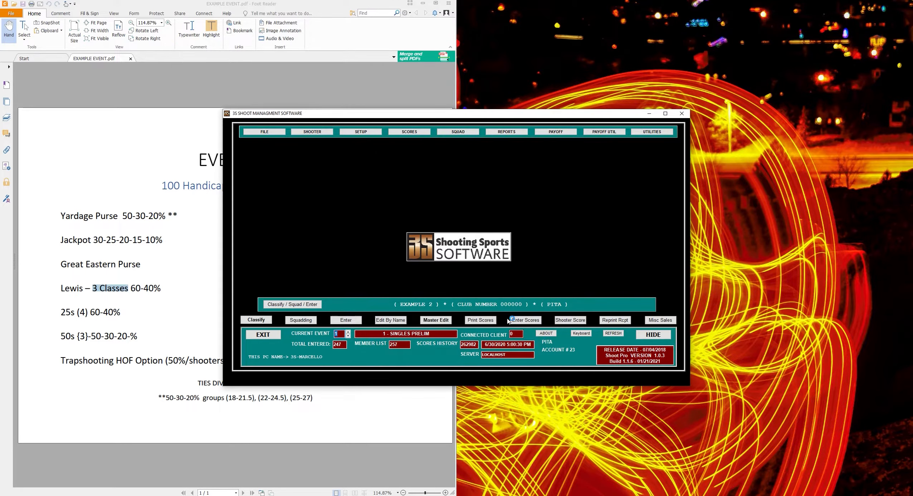
left_click(508, 320)
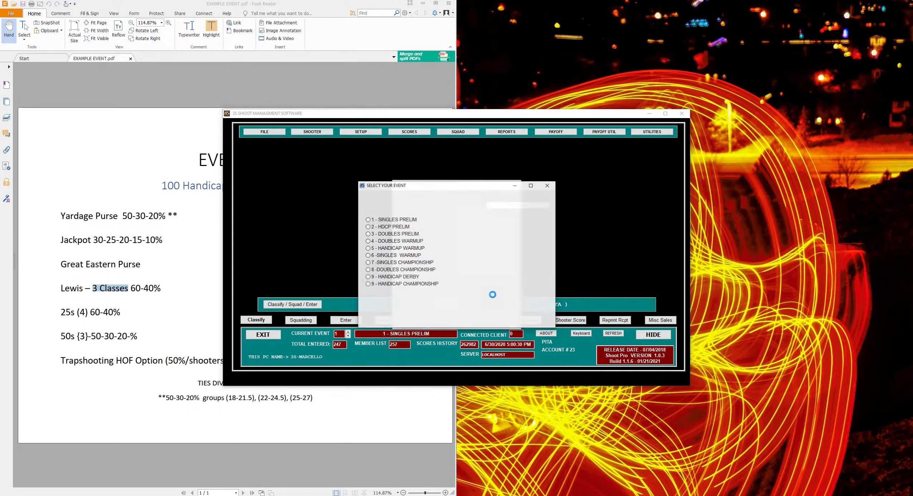
left_click(382, 284)
Set the LEWIS option's type to Lewis, find its breakage, and close the Breakage Hunter after checking the difference.
left_click(509, 237)
left_click(479, 266)
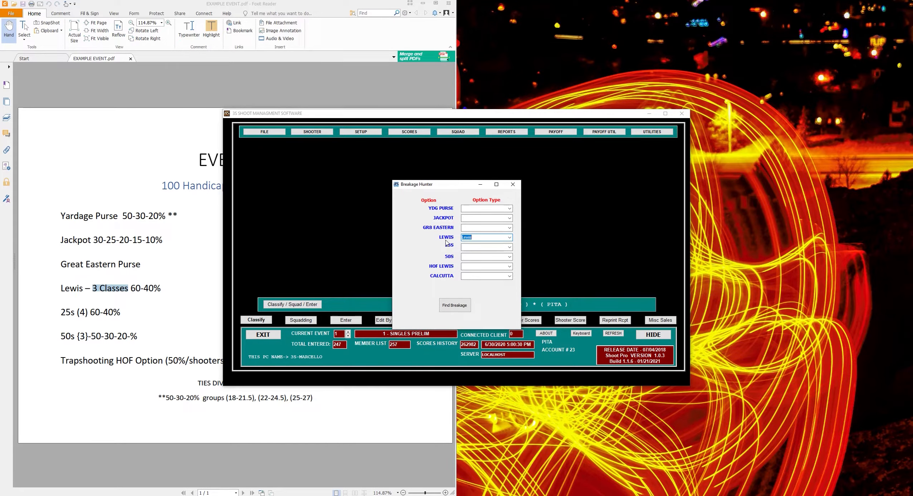
left_click(457, 309)
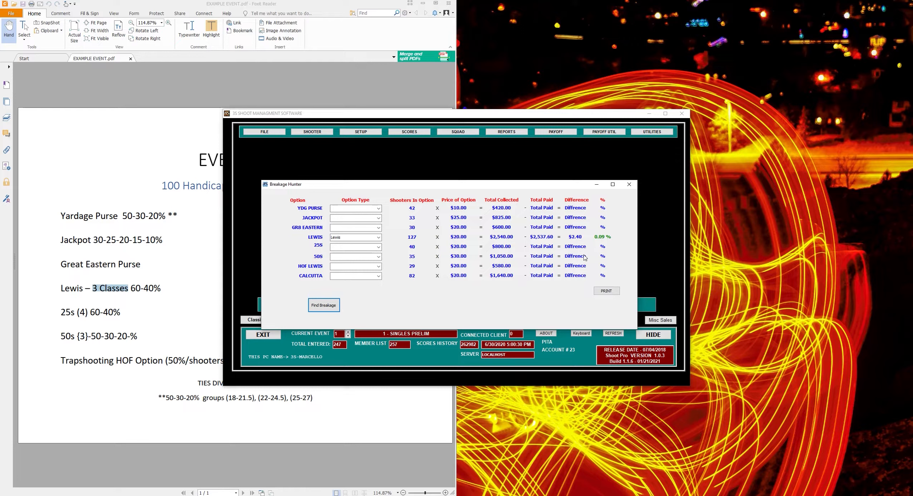
left_click(629, 185)
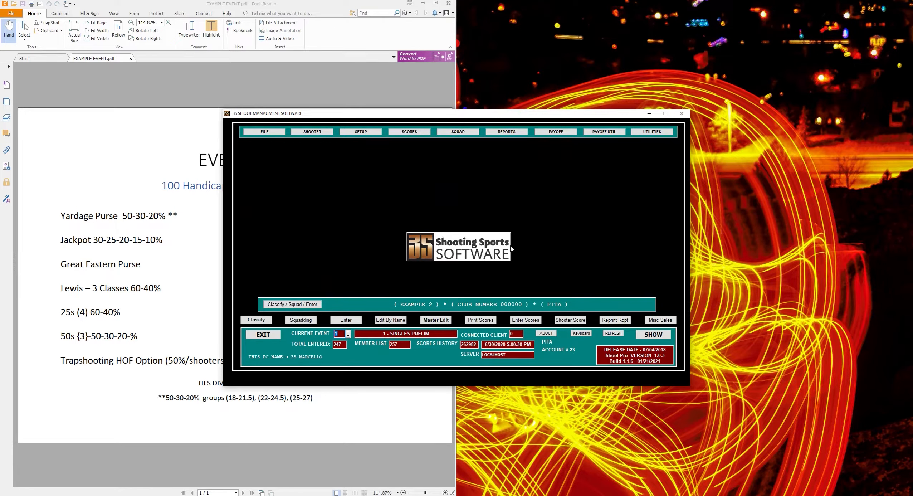
Review the Trapshooting HOF Option terms and its 50% split in EXAMPLE EVENT.pdf.
left_click(171, 243)
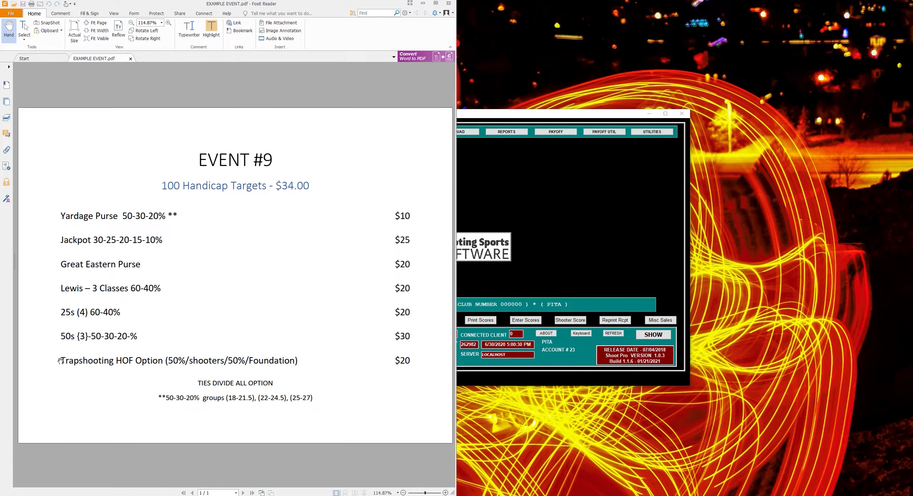
left_click_drag(62, 360, 83, 359)
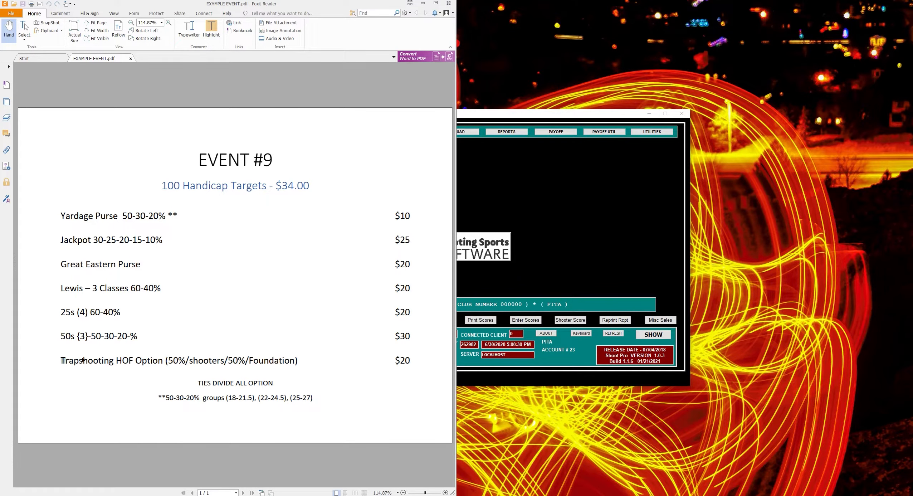
double_click(236, 361)
left_click(236, 330)
Return to the shoot management window and open the Standard Lewis Class payoff for 9 - HANDICAP DERBY.
left_click(584, 170)
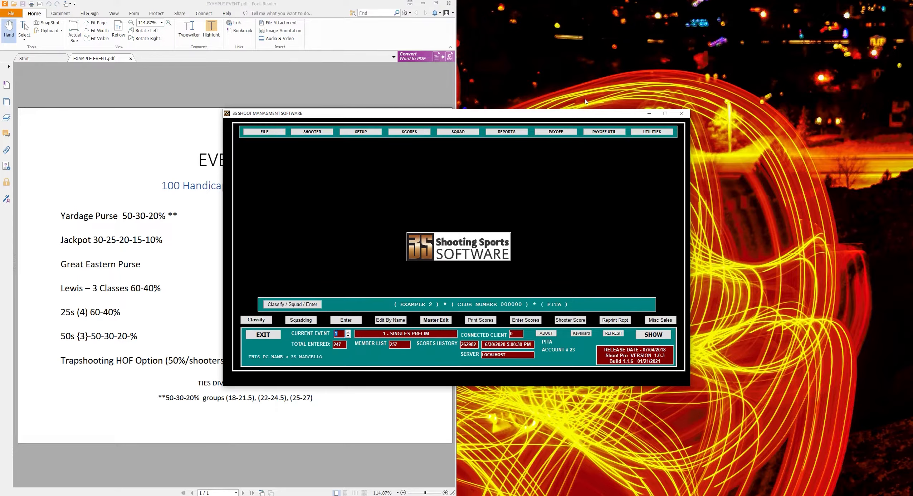
left_click(556, 132)
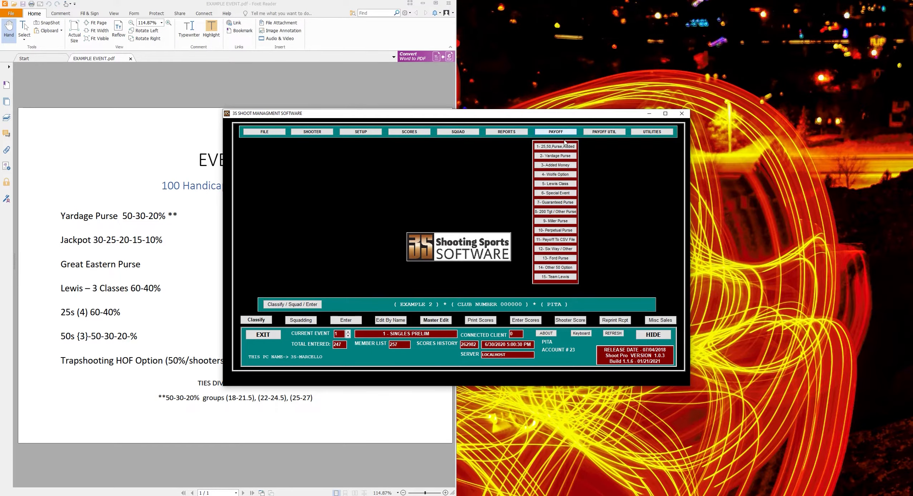
left_click(569, 184)
left_click(615, 148)
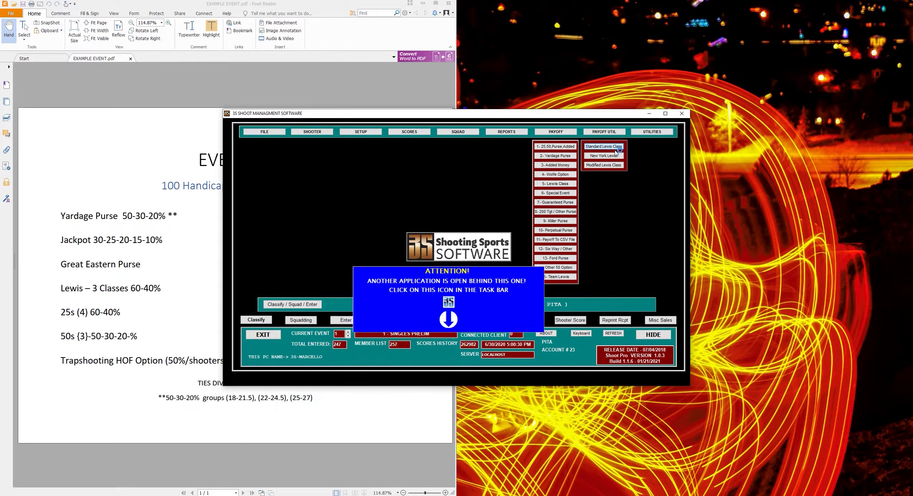
left_click(411, 270)
Set the payoff to option 7 (HOF LEWIS) with 3 classes and 2 places.
double_click(421, 188)
type("8")
left_click(427, 191)
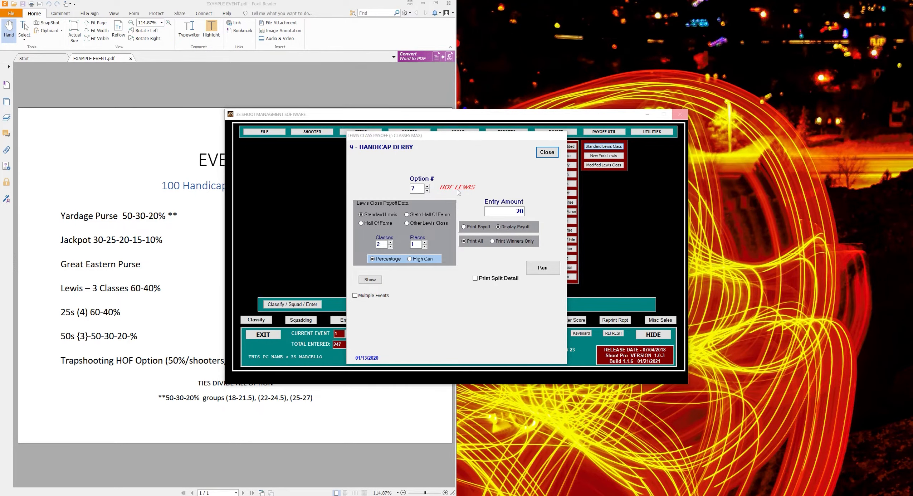
left_click(391, 243)
left_click(425, 243)
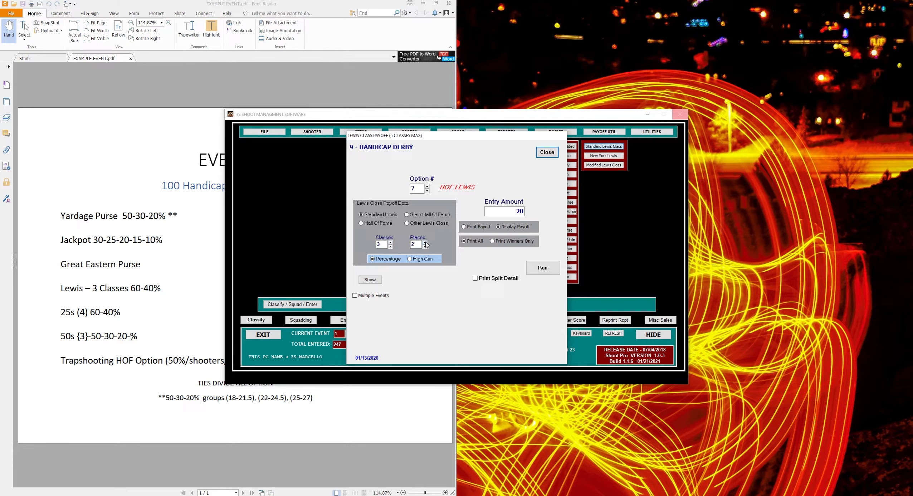
Check the HOF option terms in the PDF, then set the payoff type to Hall Of Fame and the entry amount to 10.
left_click(289, 396)
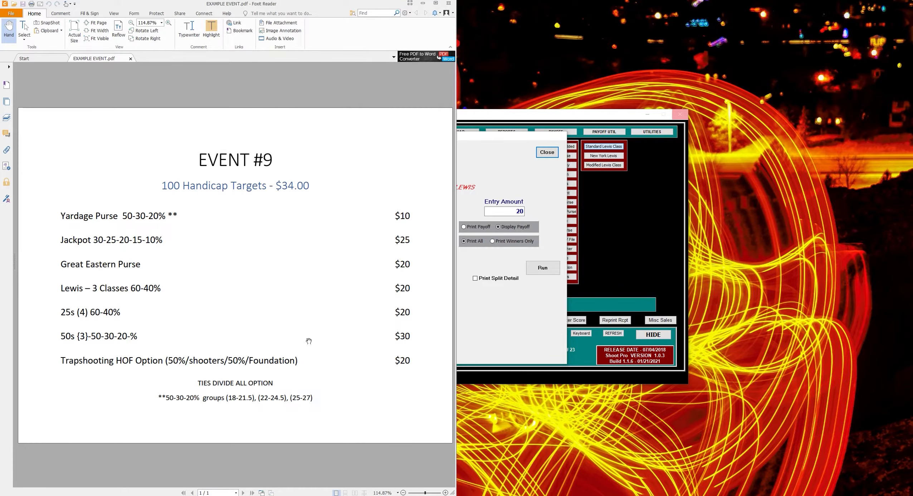
left_click(489, 300)
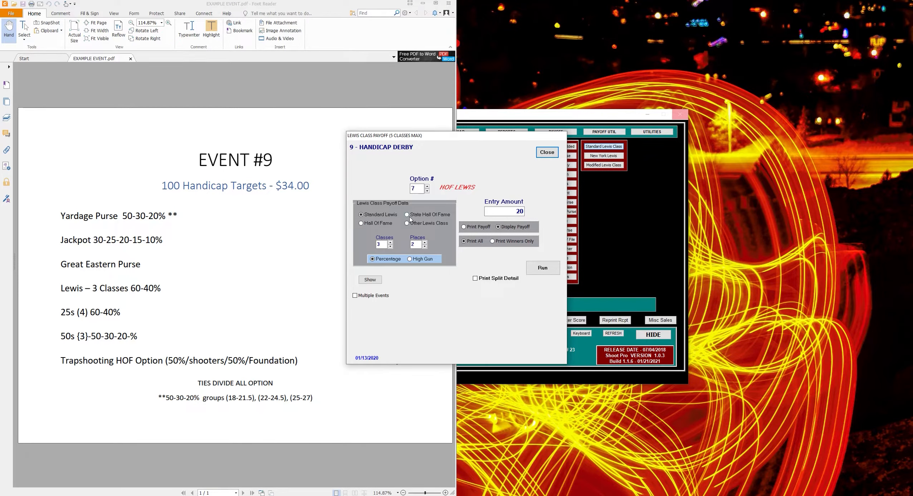
left_click(382, 226)
left_click(506, 211)
left_click(246, 289)
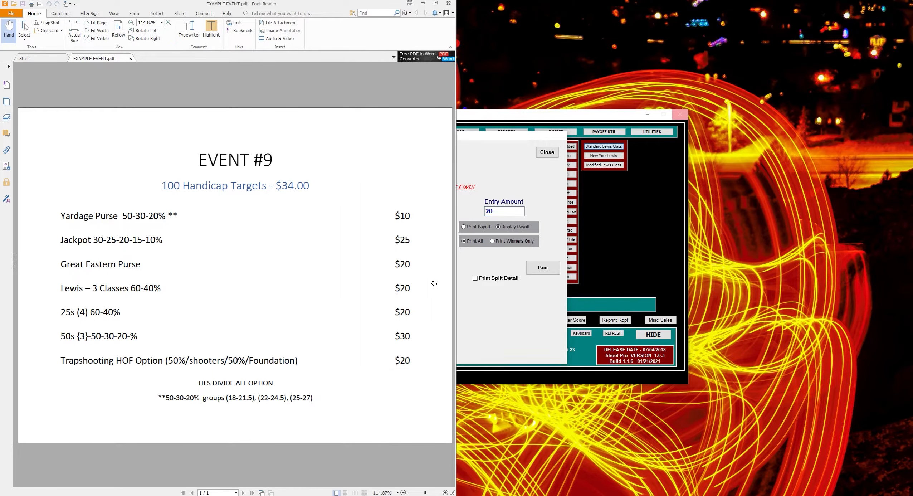
left_click(510, 208)
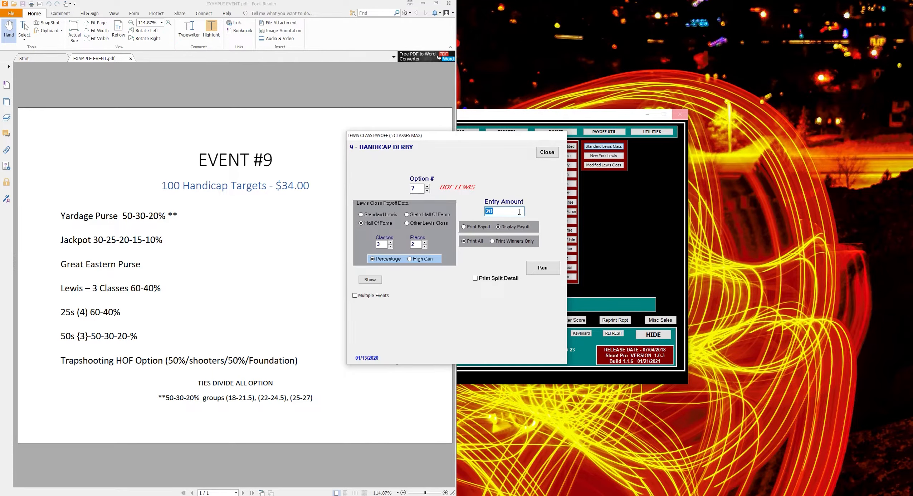
type("10")
Show the number of entries in the HOF Lewis option and calculate 3 × 2 × 1.5 in Calculator.
left_click(445, 495)
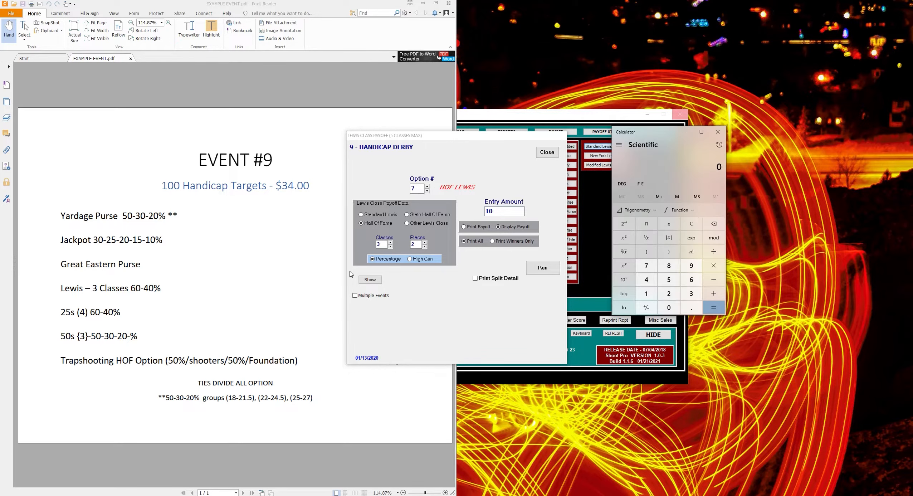
left_click(364, 281)
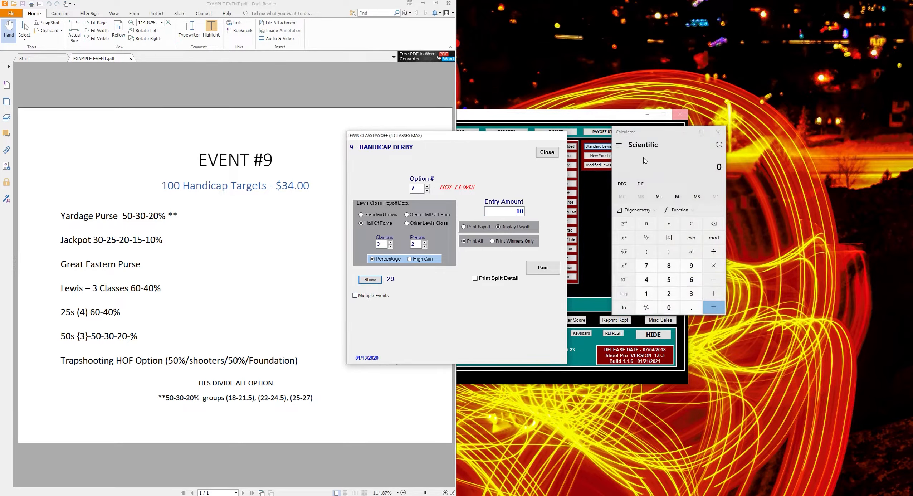
left_click(662, 160)
type("3*2")
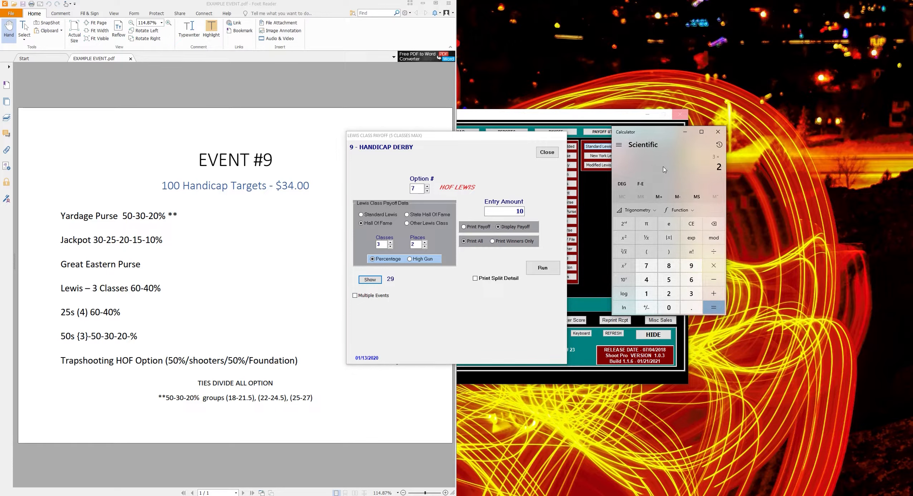
key("Return")
type("*1.5")
key("Return")
left_click(544, 309)
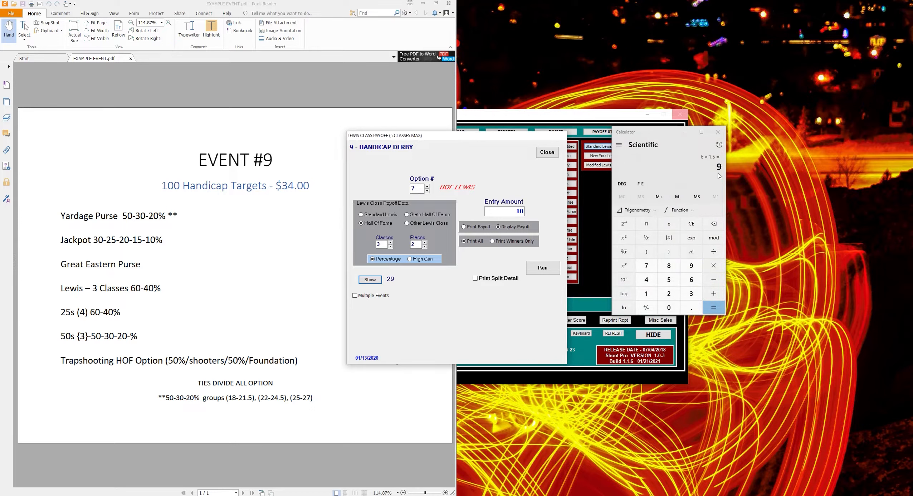
left_click(690, 133)
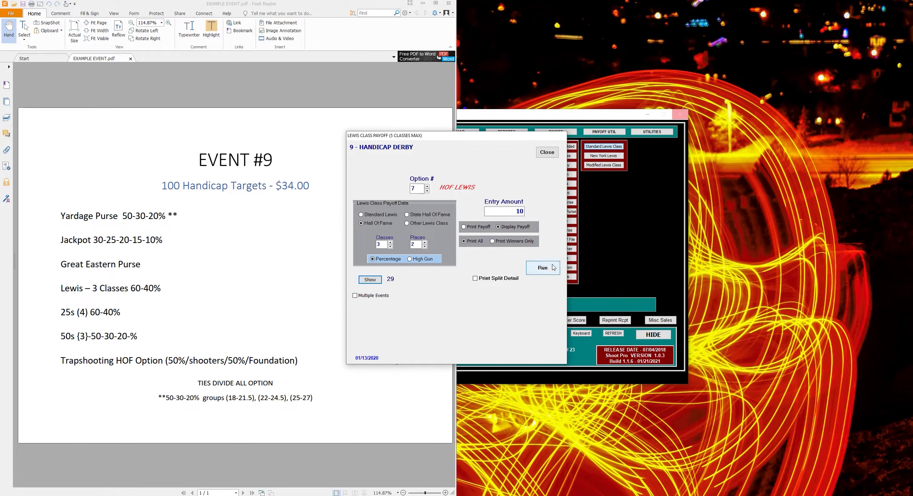
Run the Hall of Fame Lewis payoff, overwriting the existing payoff data, and go through the class reports until the previews are closed.
left_click(553, 272)
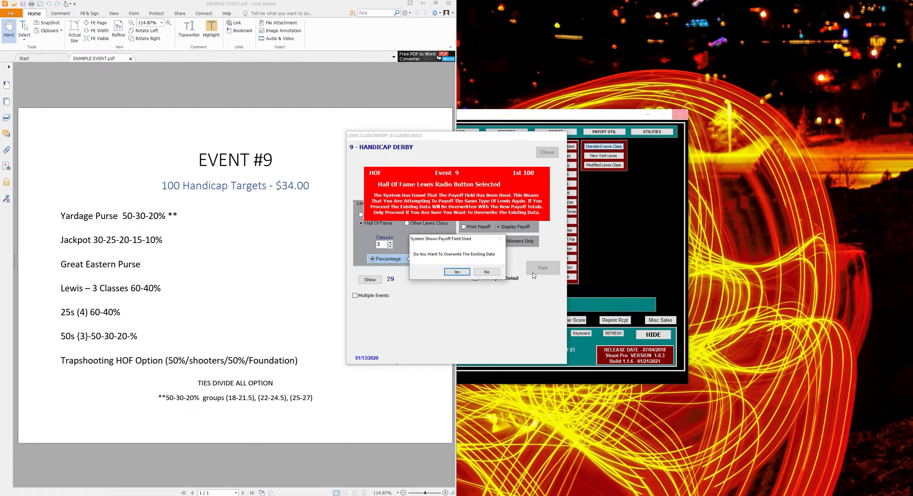
left_click(464, 274)
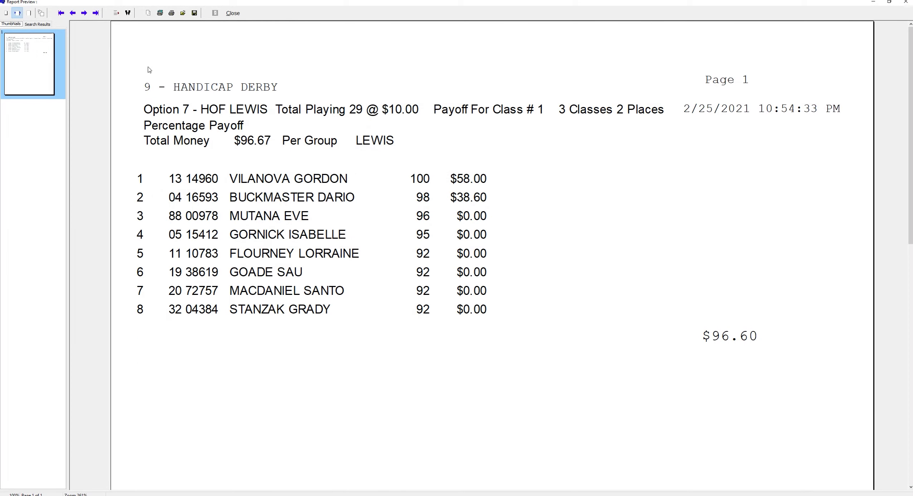
left_click(233, 13)
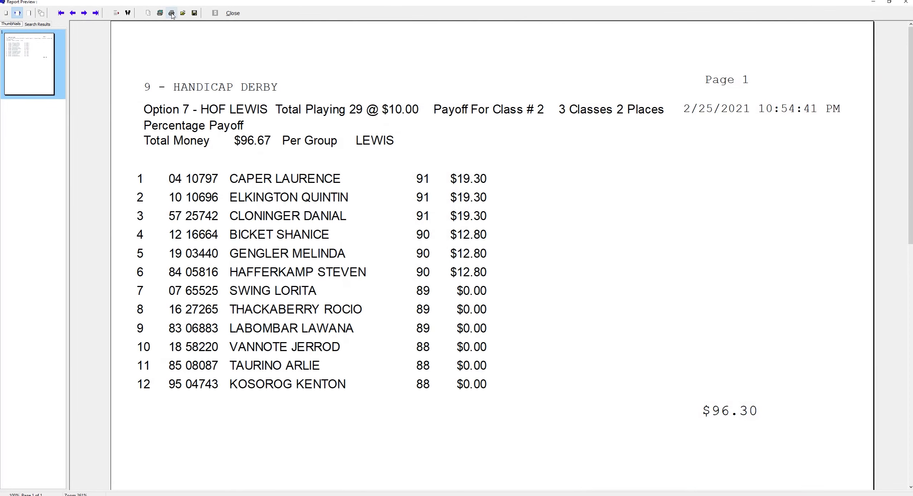
left_click(233, 12)
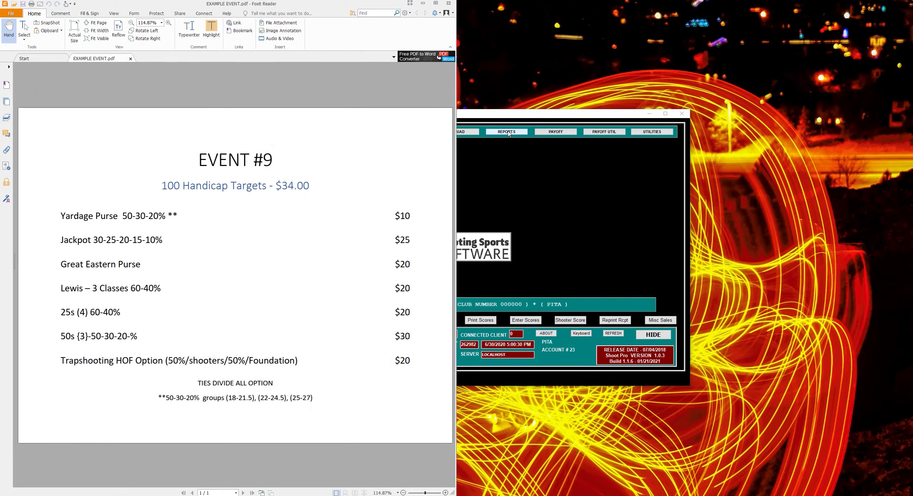
Open Breakage Hunter for the Handicap Derby and find the breakage with HOF LEWIS set to option type HOF Lewis.
left_click(508, 132)
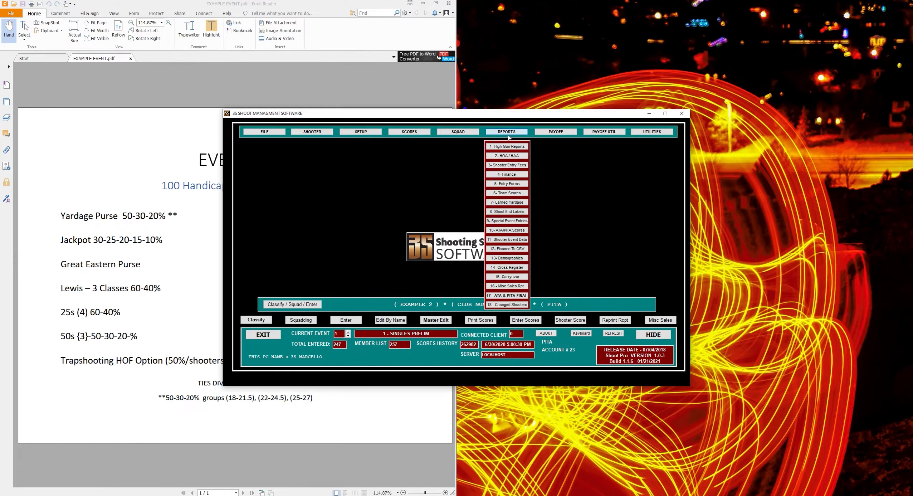
left_click(522, 174)
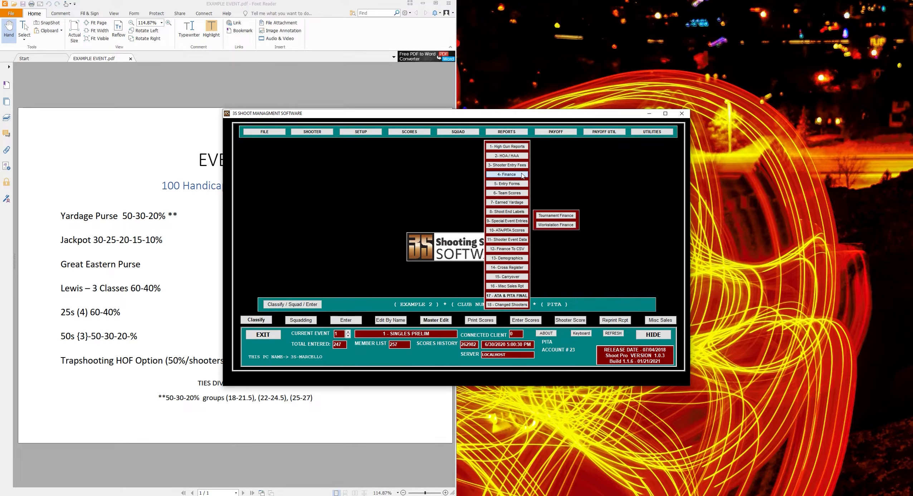
left_click(555, 226)
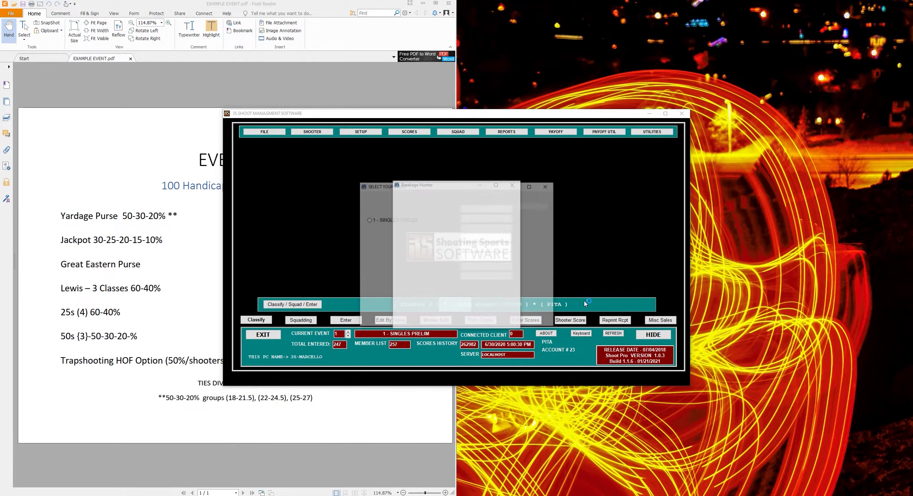
left_click(399, 277)
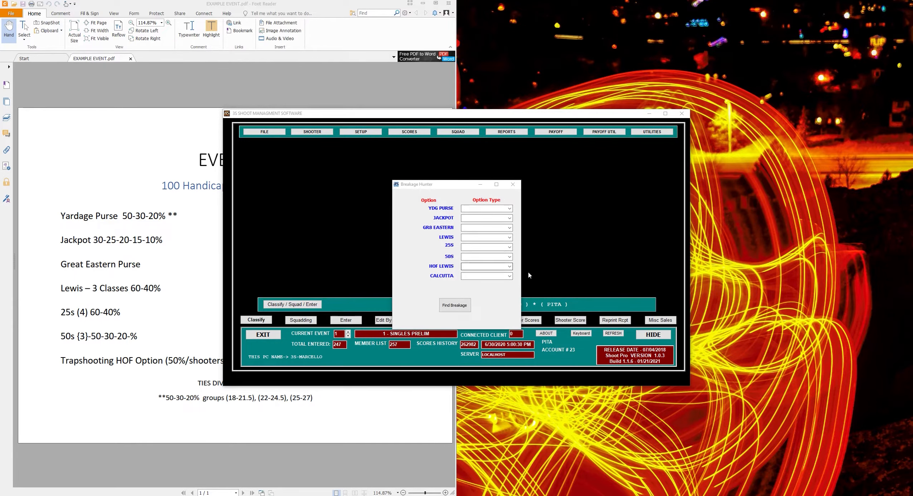
left_click(510, 267)
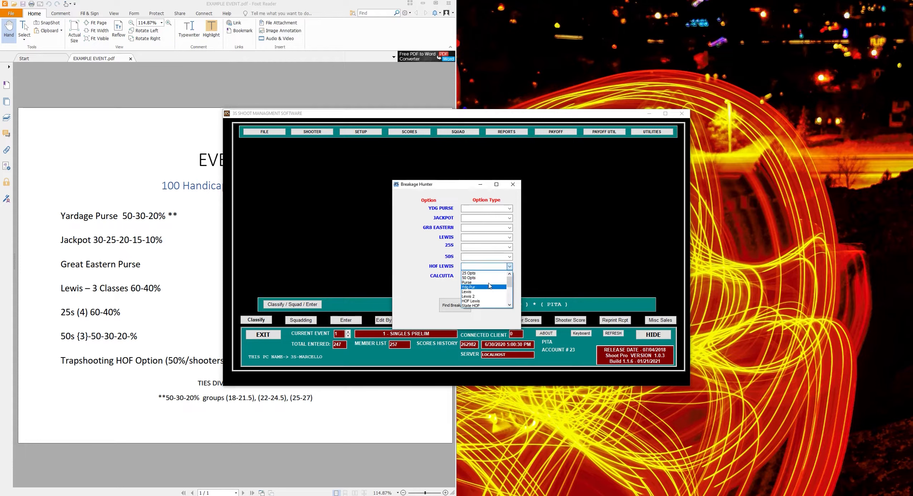
left_click(484, 302)
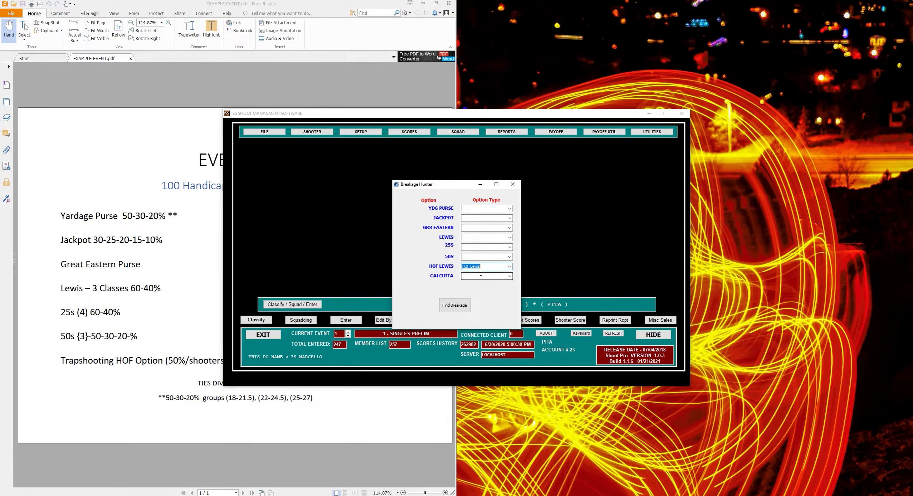
left_click(461, 310)
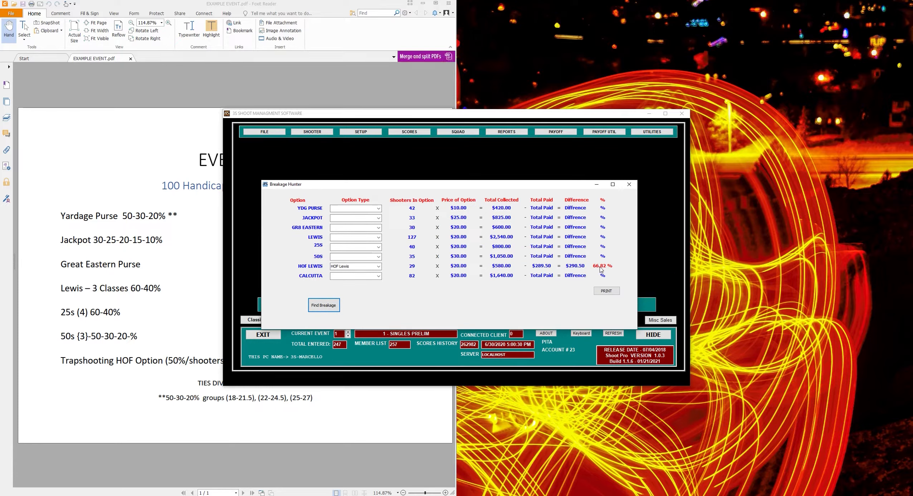
Calculate 580 ÷ 2 in Calculator to compare with the HOF Lewis total paid, and close Breakage Hunter.
mouse_move(601, 269)
key("alt+Tab")
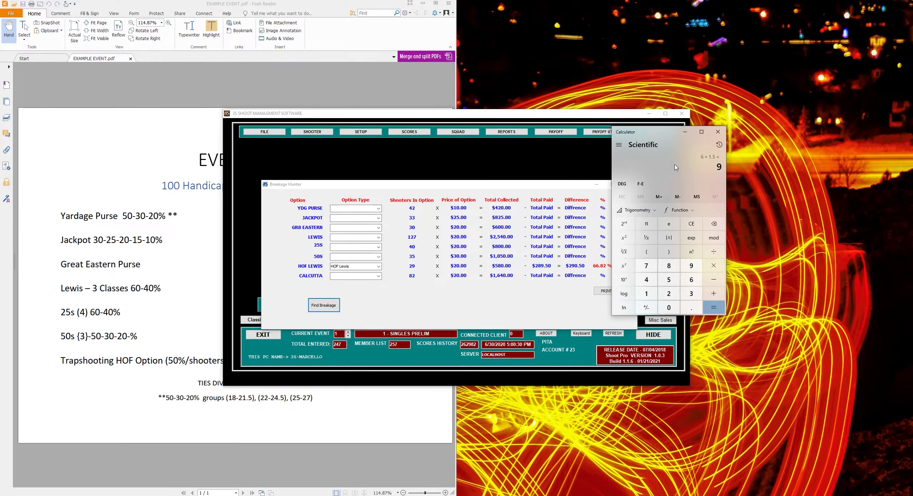
key("Escape")
type("80 ÷ 2")
key("Return")
left_click(563, 286)
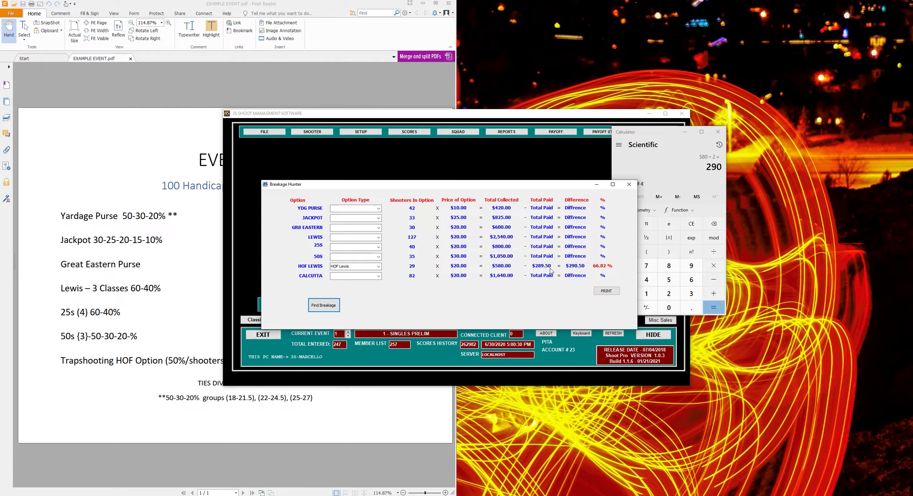
left_click(636, 185)
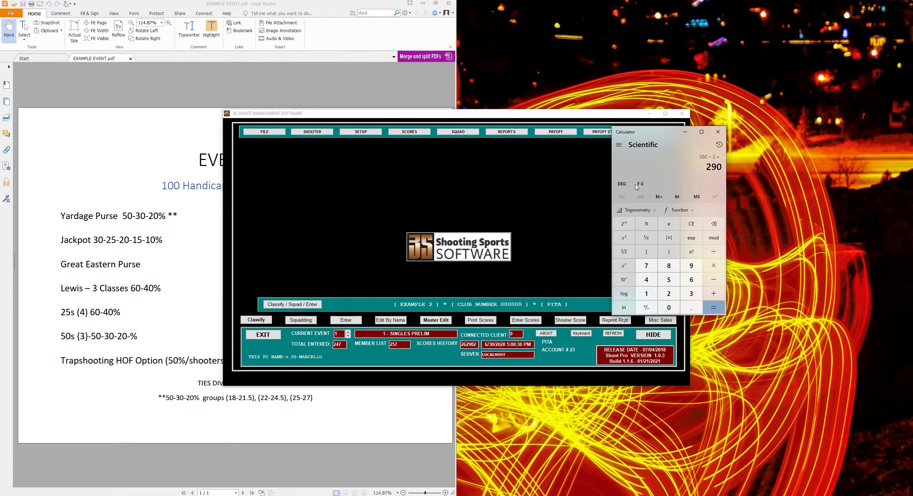
Start a new shooter record with a generated member number, the name ATA HOF and periods as address placeholders.
left_click(468, 232)
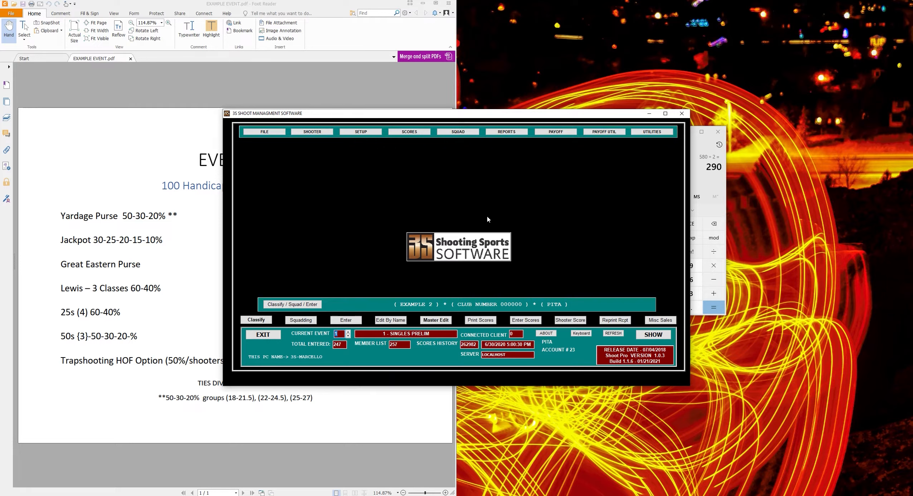
left_click(312, 132)
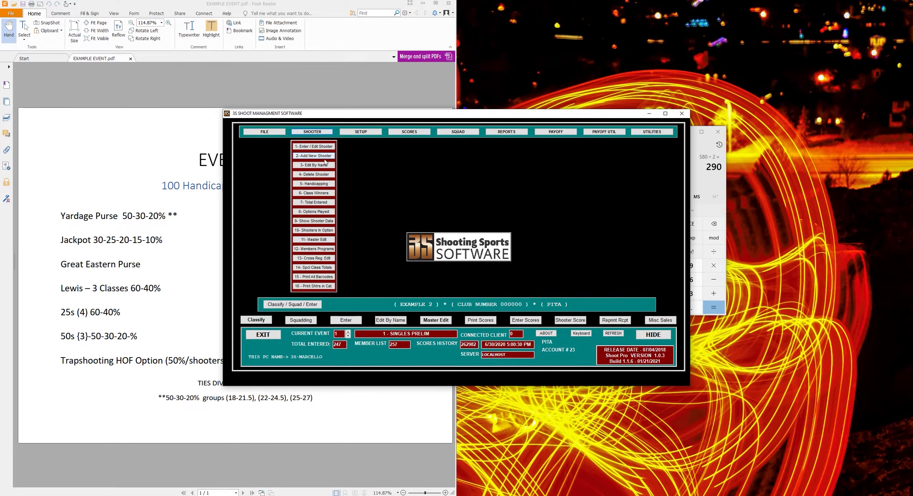
left_click(324, 159)
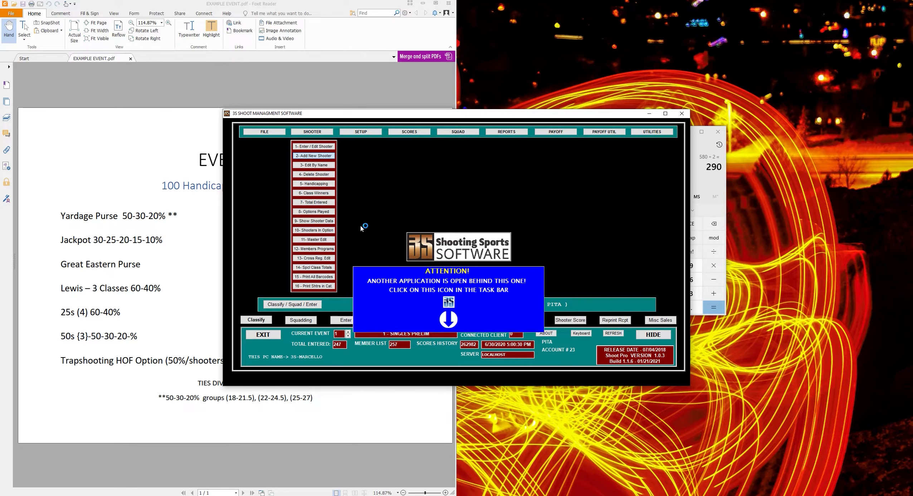
left_click(421, 173)
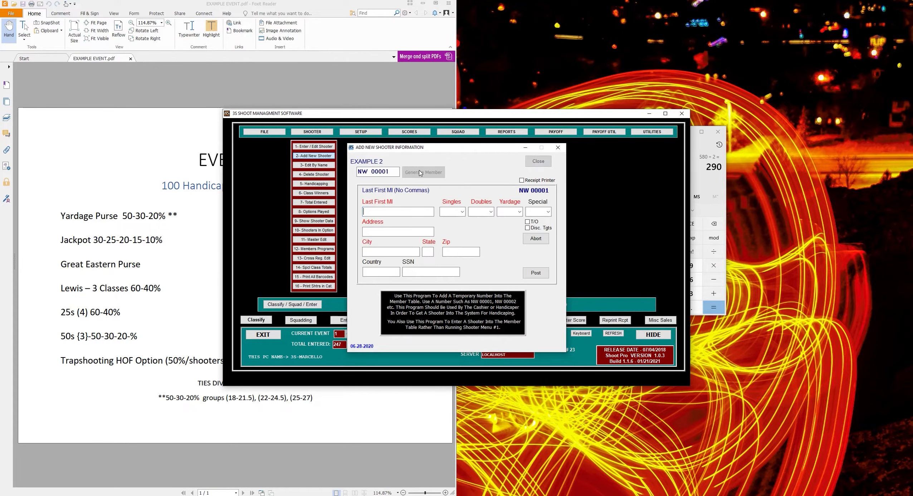
type("ATA HOF")
key("Tab")
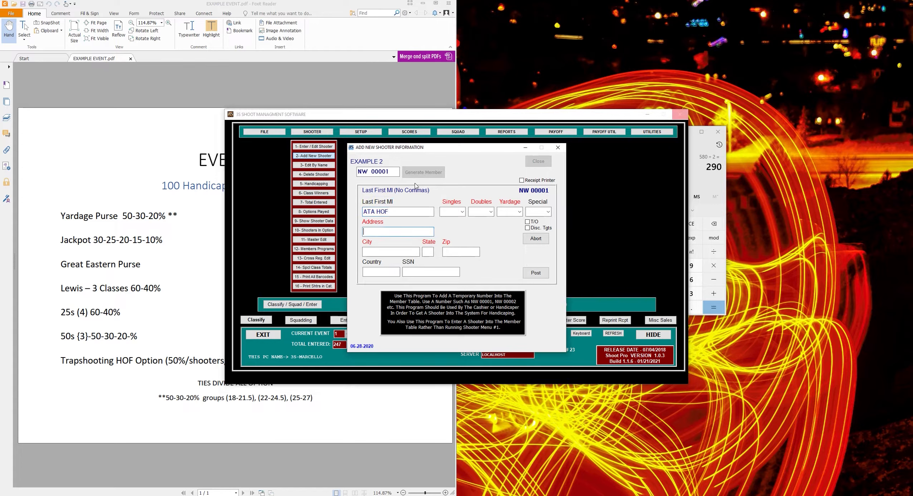
type("..")
Set the new shooter's Singles class to A, Doubles class to A and Yardage to 19.0, leaving Special blank.
left_click(462, 212)
left_click(446, 234)
left_click(482, 211)
left_click(479, 234)
left_click(519, 211)
left_click(510, 234)
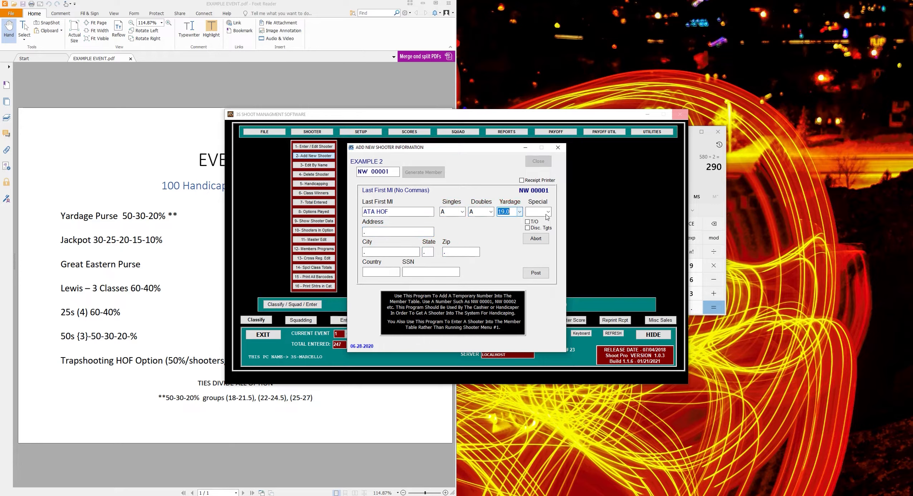
left_click(549, 212)
left_click(549, 212)
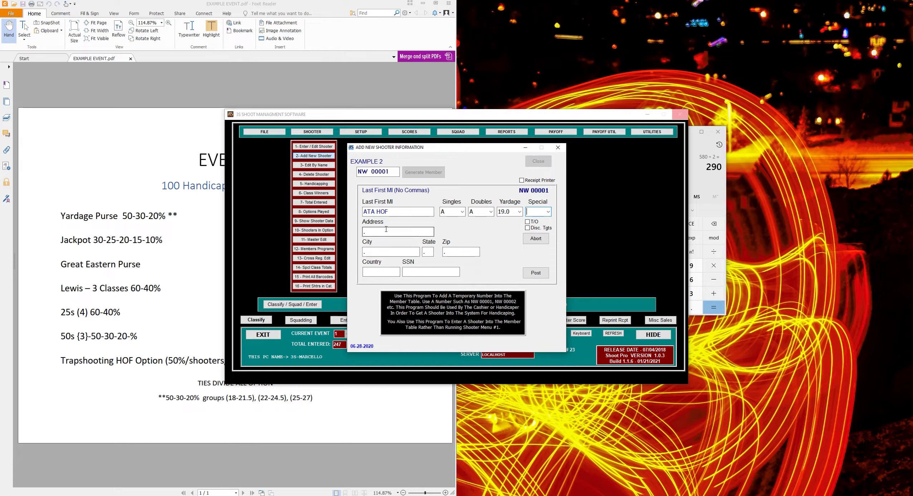
Post the ATA HOF record and close the shooter entry form preview.
left_click(532, 273)
left_click(506, 260)
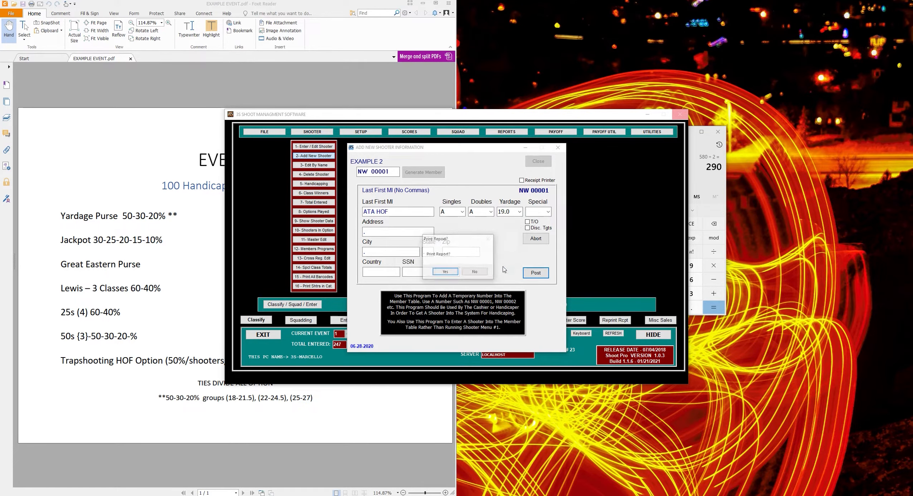
left_click(470, 275)
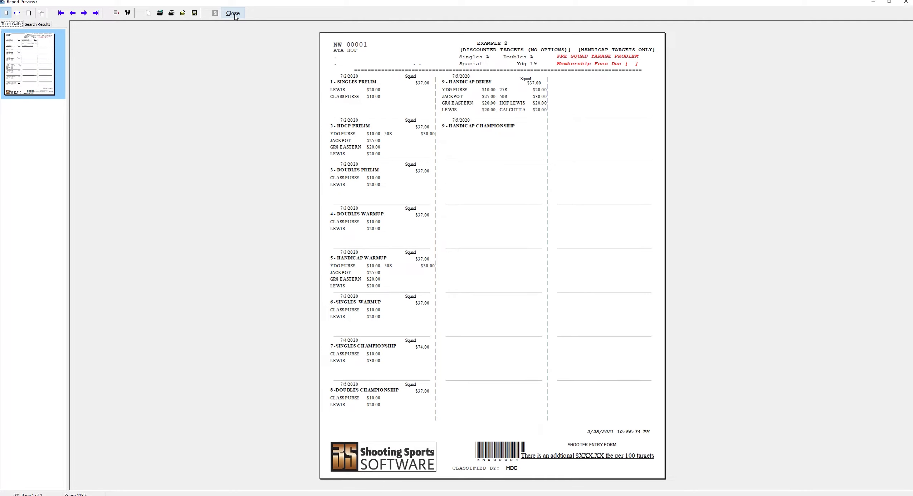
left_click(233, 14)
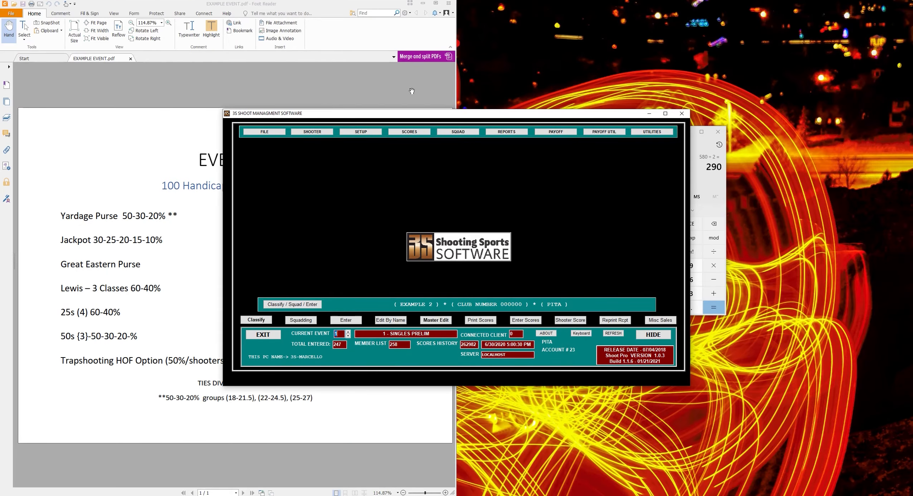
Search the member list for ATA and open ATA HOF's tournament entry record.
left_click(366, 134)
left_click(597, 116)
left_click(347, 321)
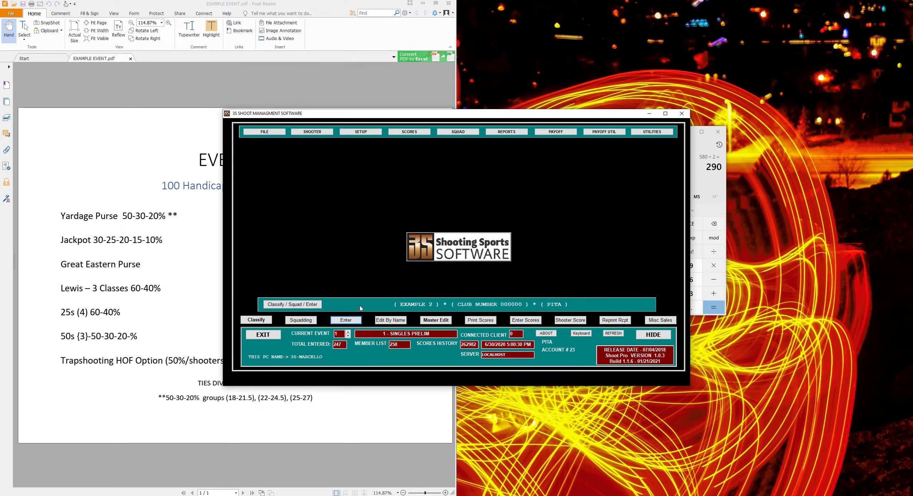
left_click(336, 321)
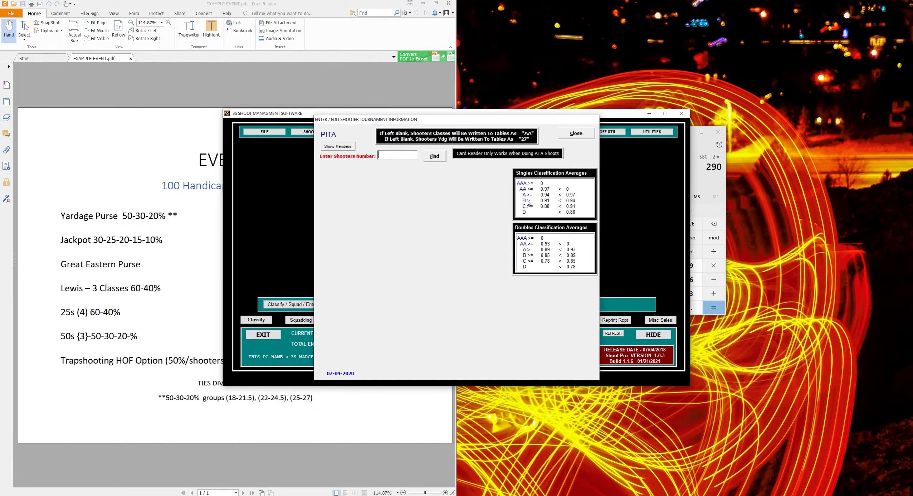
left_click(345, 148)
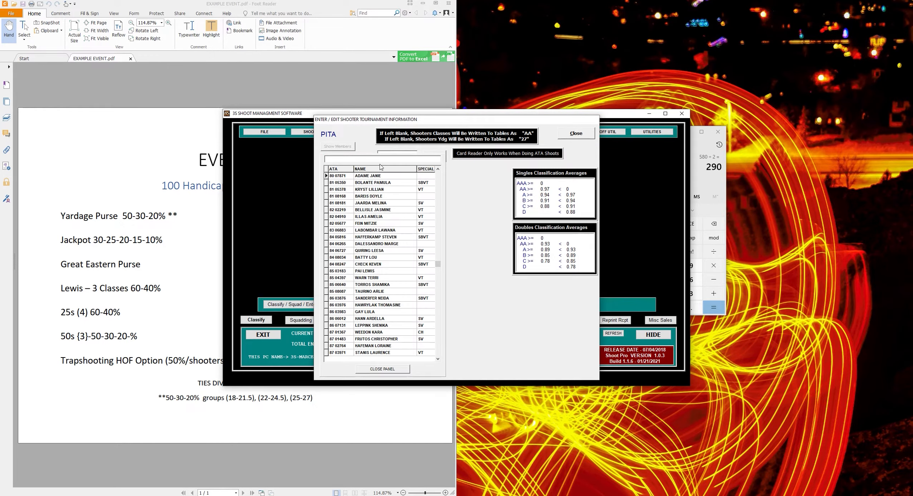
type("ATA")
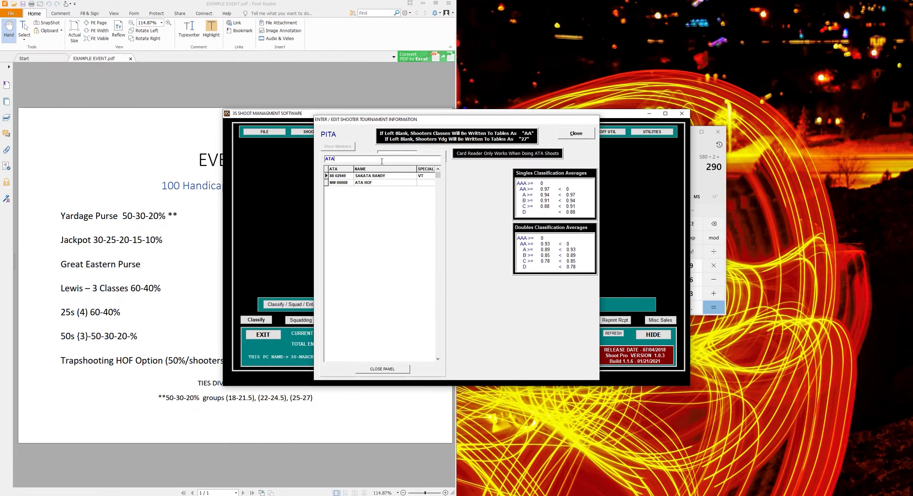
double_click(374, 183)
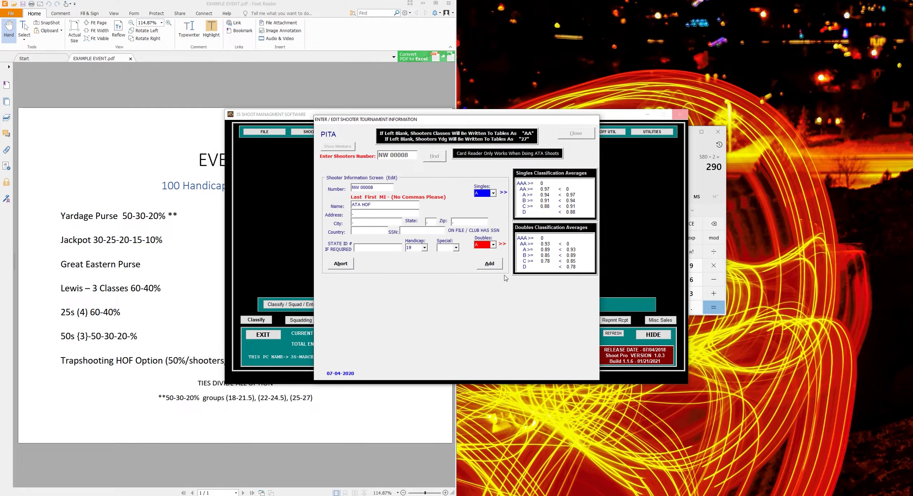
Add ATA HOF to the tournament without any event options, accept the total due and close the entry form.
left_click(489, 263)
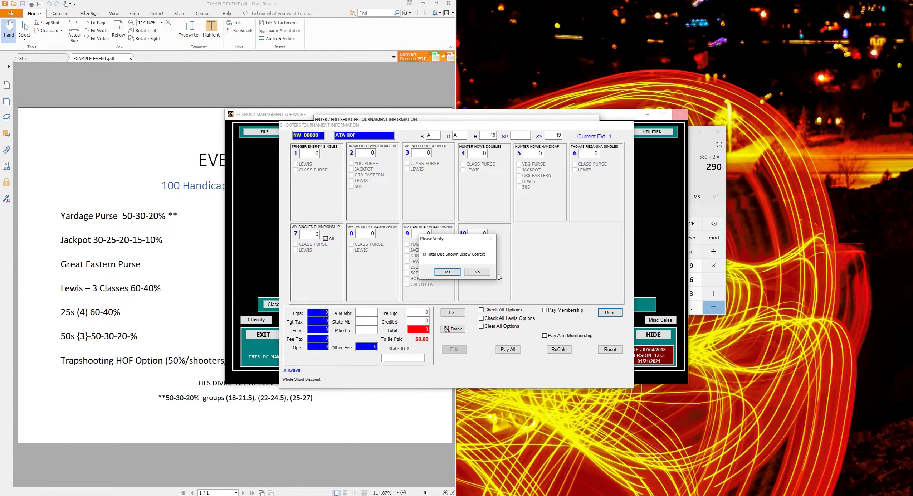
left_click(447, 272)
left_click(634, 378)
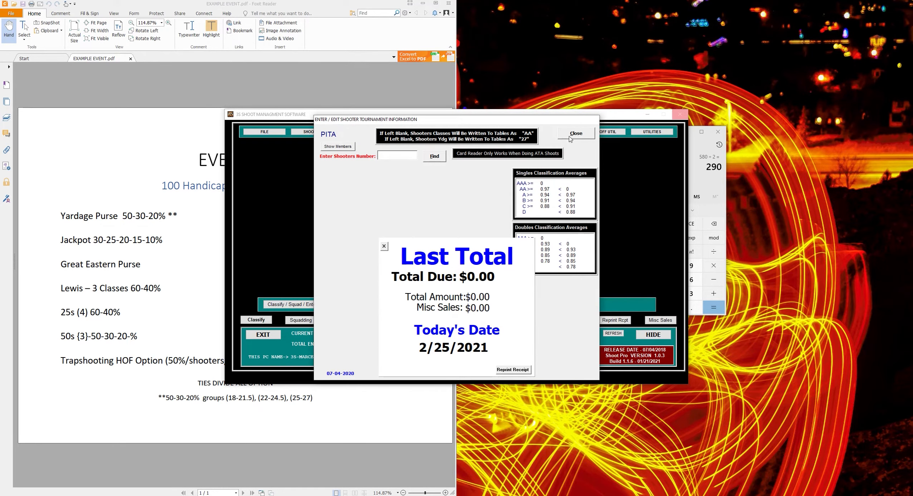
left_click(571, 139)
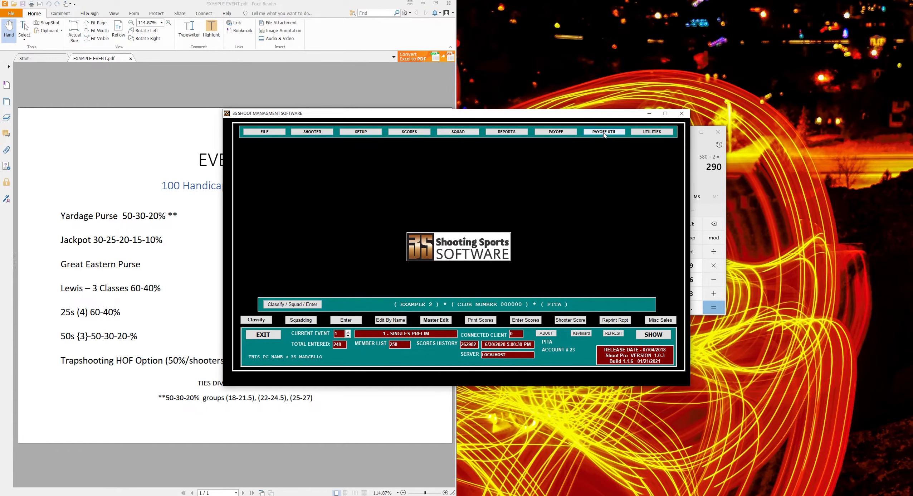
Open the add/edit shooter payoff form and set the event number to 9, Handicap Derby.
left_click(604, 133)
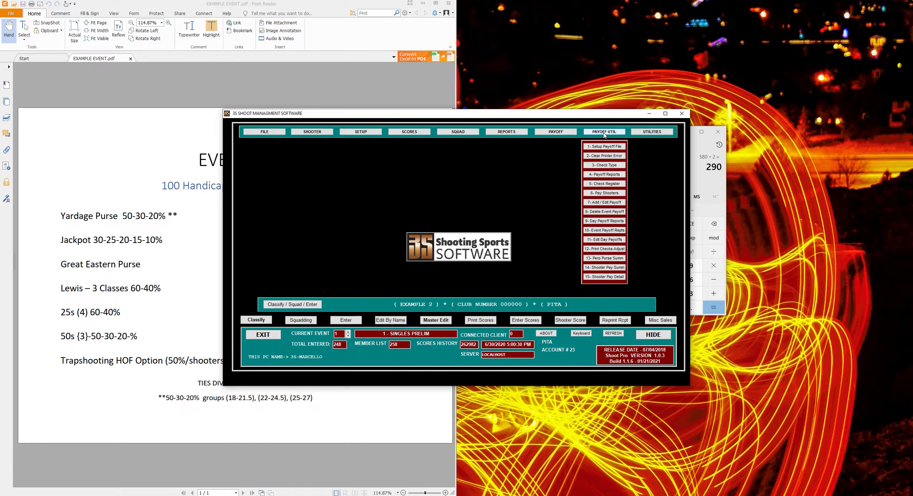
left_click(611, 206)
left_click(333, 179)
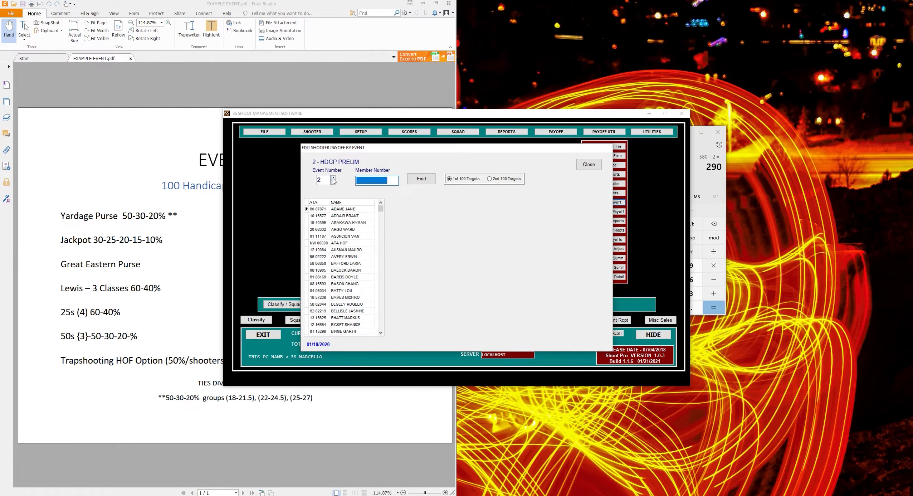
left_click(334, 178)
left_click(334, 178)
left_click(334, 178)
left_click(333, 178)
left_click(334, 178)
left_click(333, 178)
left_click(333, 178)
Find ATA HOF in the Handicap Derby payoff list and agree to add a payoff for that shooter.
left_click(319, 245)
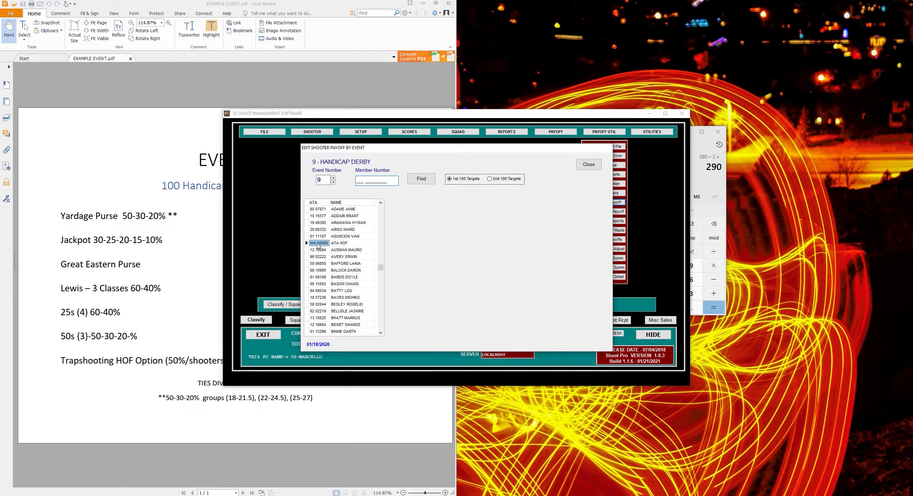
left_click(354, 246)
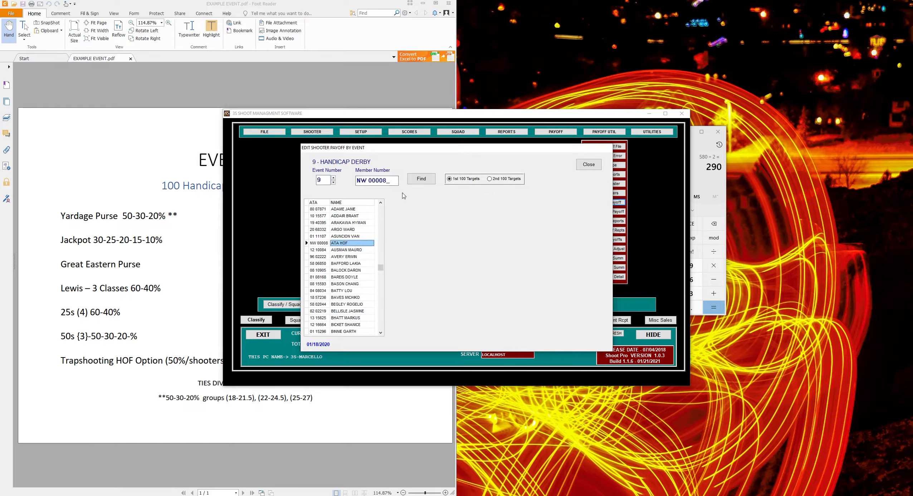
left_click(422, 178)
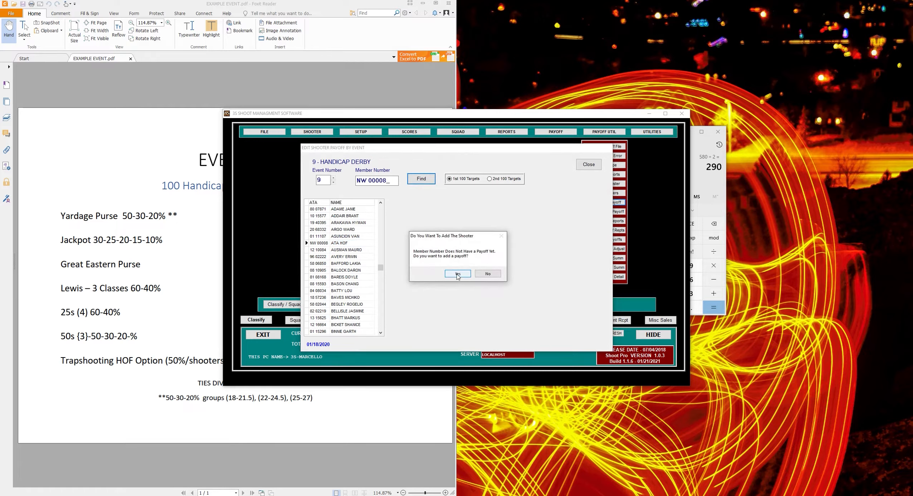
left_click(457, 273)
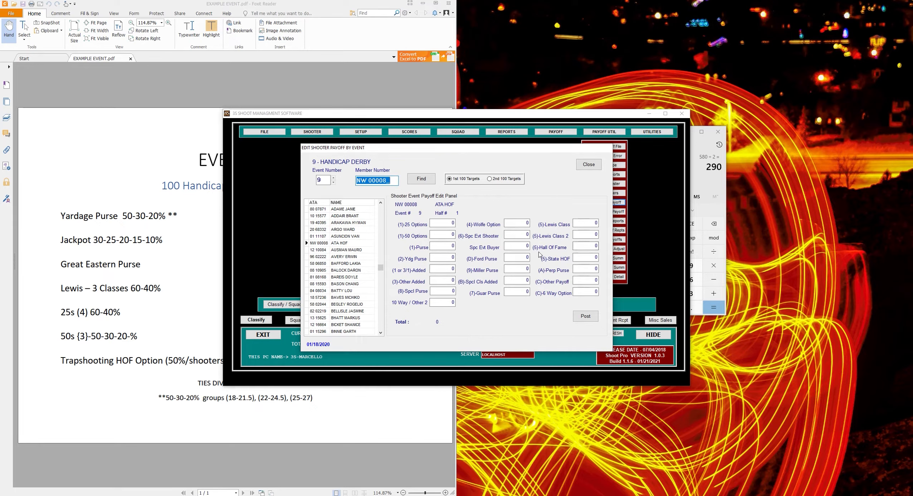
Set ATA HOF's Hall of Fame payoff to 290, check it against Calculator, and post the payoff.
left_click(589, 247)
type("290")
left_click(709, 158)
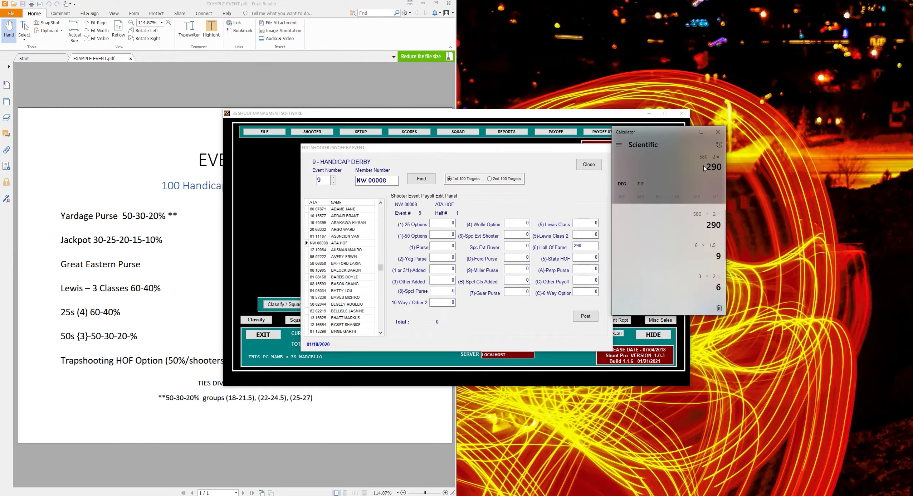
left_click(585, 257)
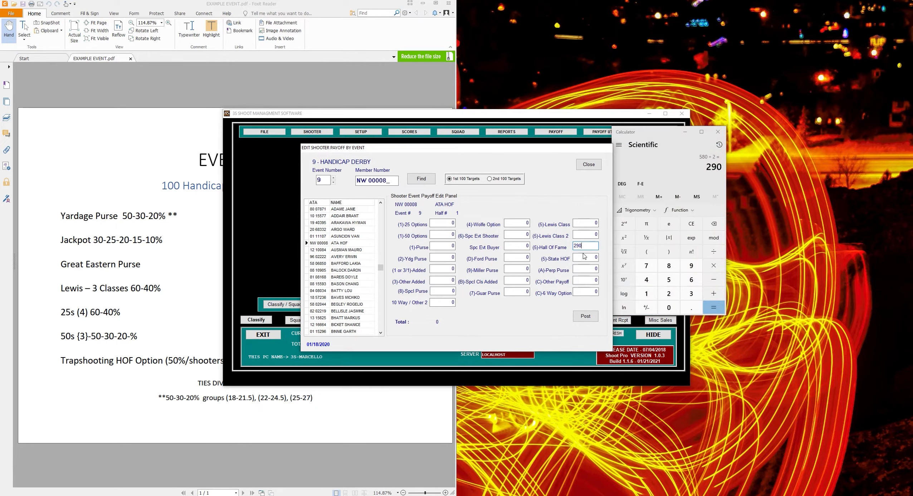
left_click(593, 317)
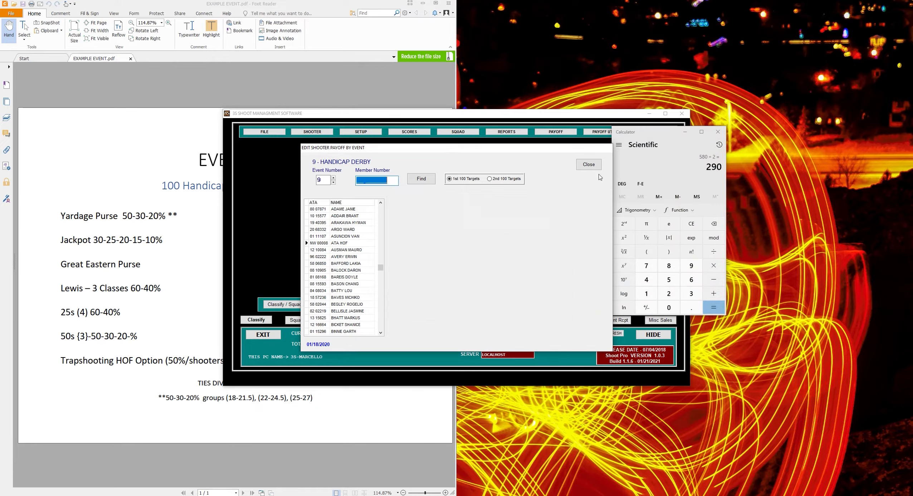
Run Breakage Hunter with the HOF LEWIS option assigned to the HOF Lewis option type.
left_click(507, 131)
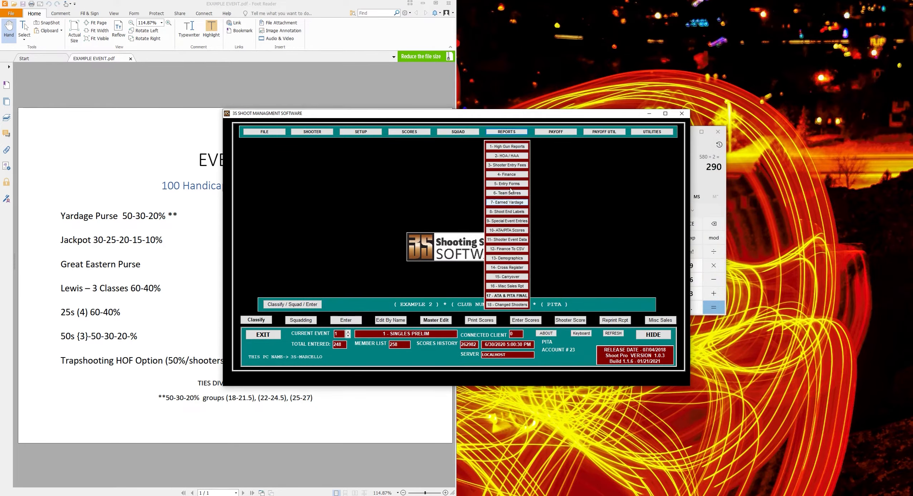
left_click(547, 225)
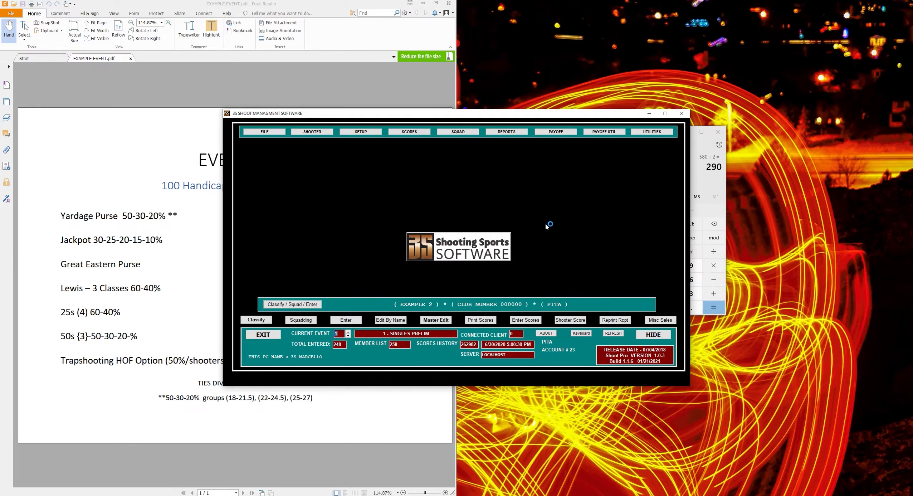
left_click(548, 343)
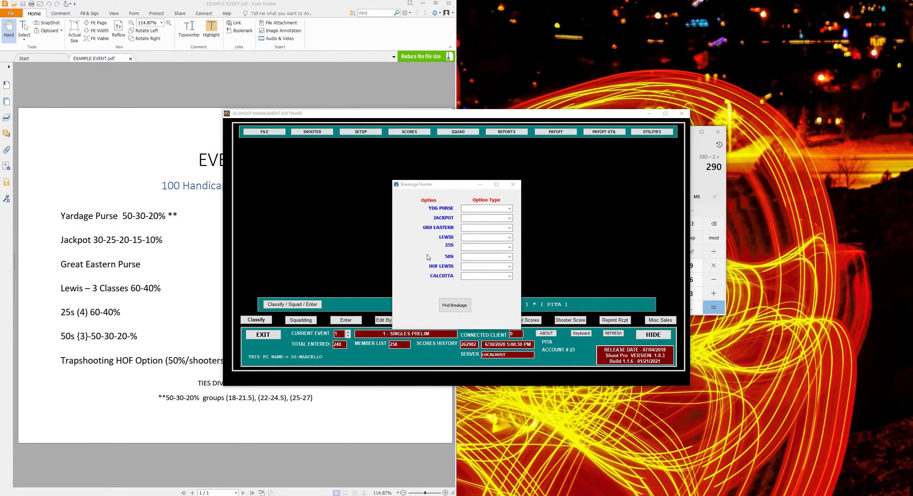
left_click(510, 266)
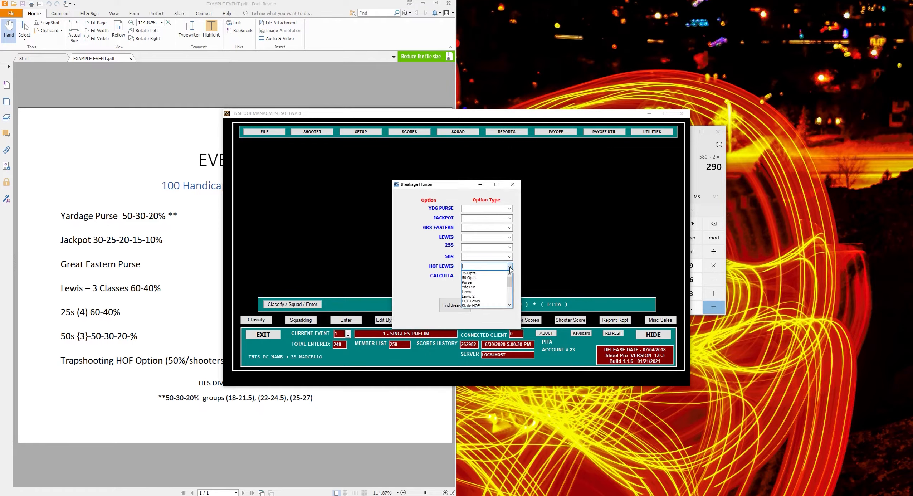
left_click(471, 301)
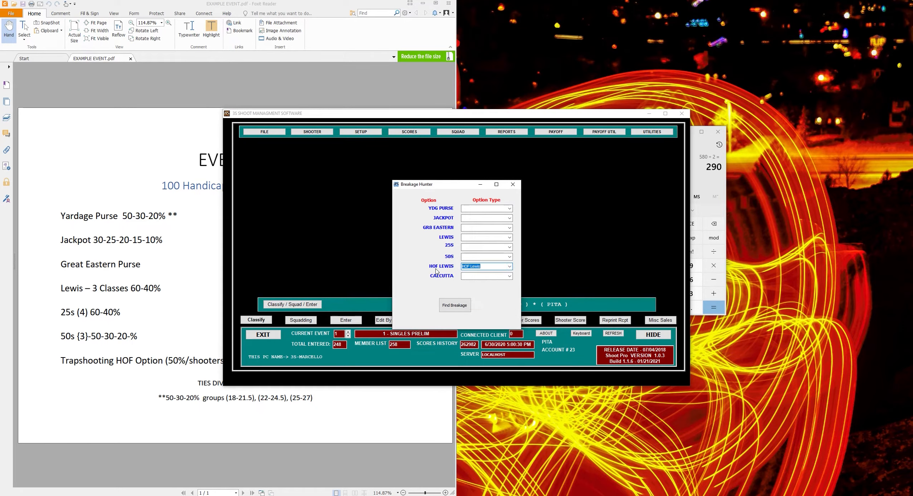
left_click(463, 305)
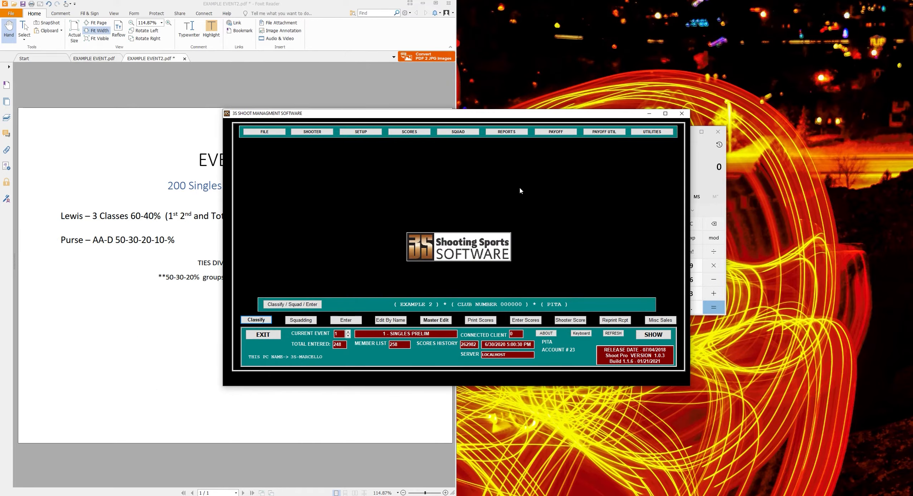
Switch to the EXAMPLE EVENT2 PDF in Foxit Reader and examine Event #7's Lewis classes, target splits, High Gun note and fee.
key("Tab")
left_click(187, 264)
right_click(193, 269)
left_click(257, 263)
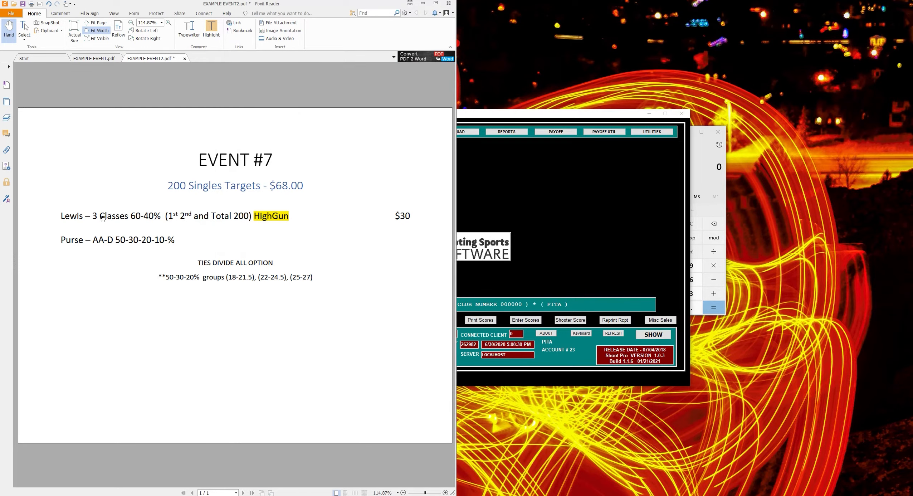
left_click_drag(92, 214, 191, 215)
left_click(215, 218)
triple_click(215, 218)
left_click(226, 225)
left_click_drag(412, 217, 396, 217)
left_click(254, 219)
Return to 3S and open the Standard Lewis Class payoff for event 7, Singles Championship, with option 2, LEWIS, and 2 places.
left_click(499, 205)
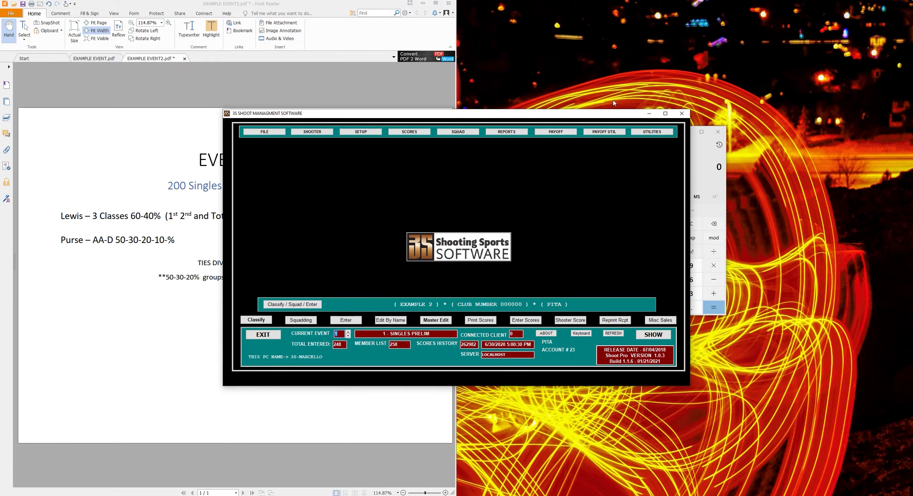
left_click(567, 133)
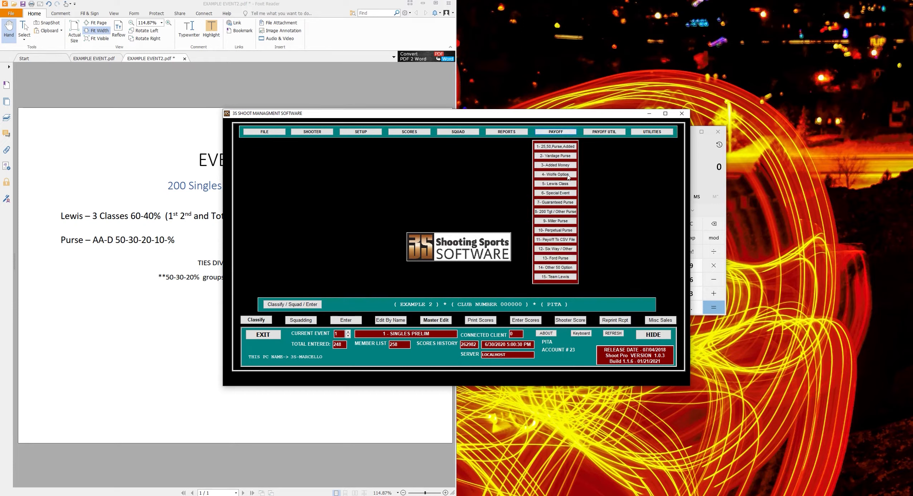
left_click(565, 194)
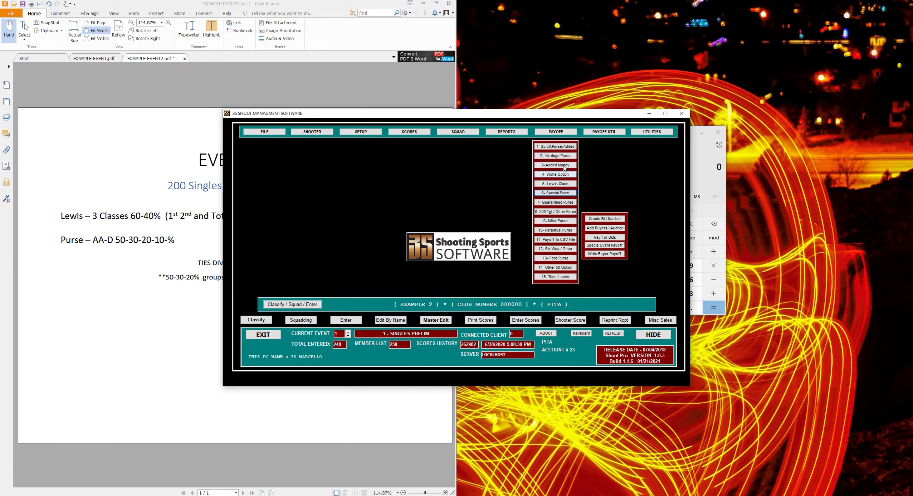
left_click(564, 188)
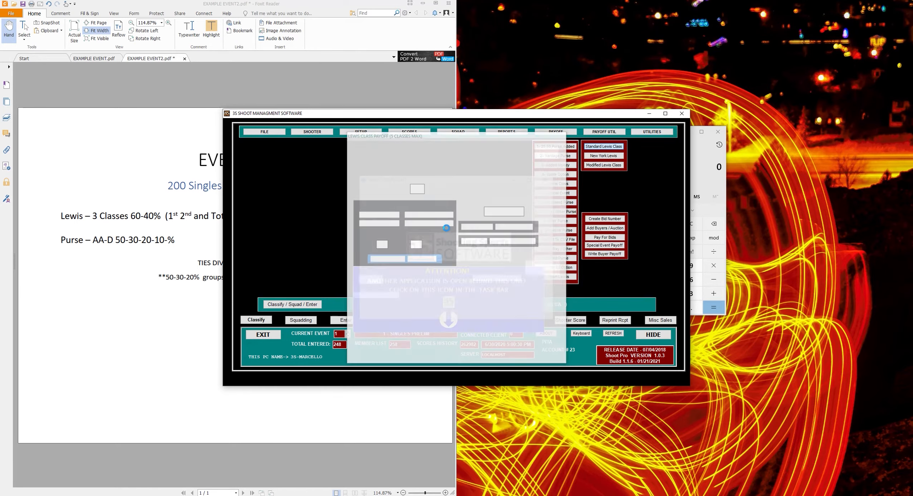
left_click(382, 256)
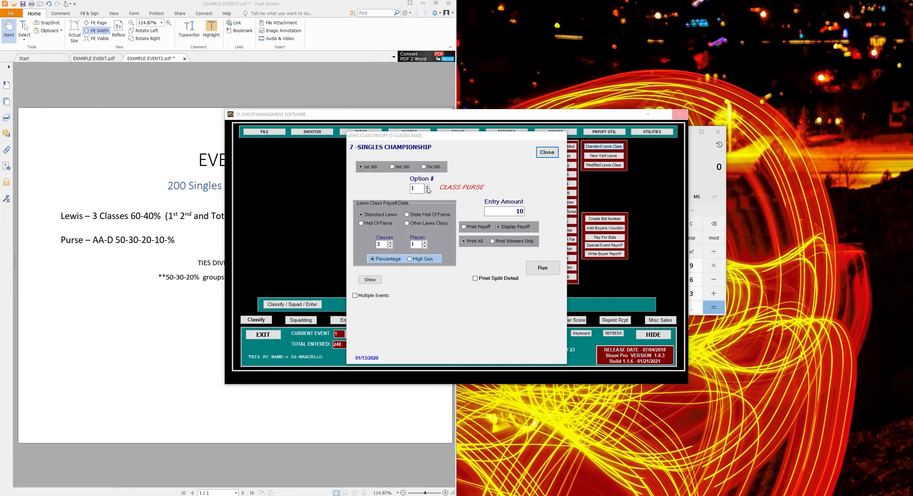
left_click(428, 187)
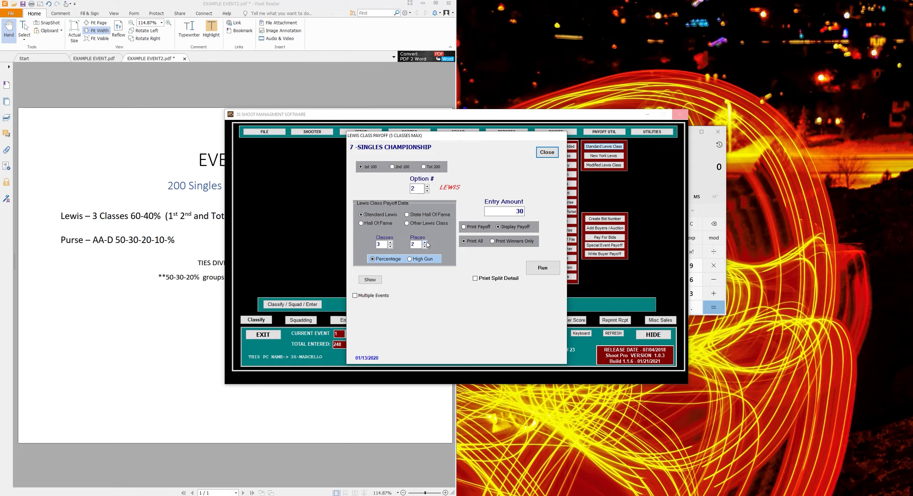
Check the Event #7 program, set the Lewis payoff method to High Gun, and set the entry amount to 10.
left_click(171, 249)
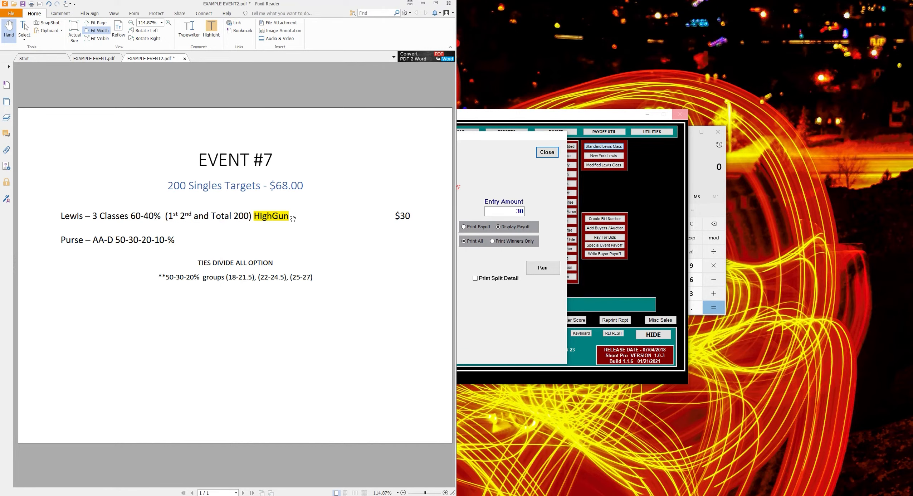
left_click(501, 306)
left_click(419, 260)
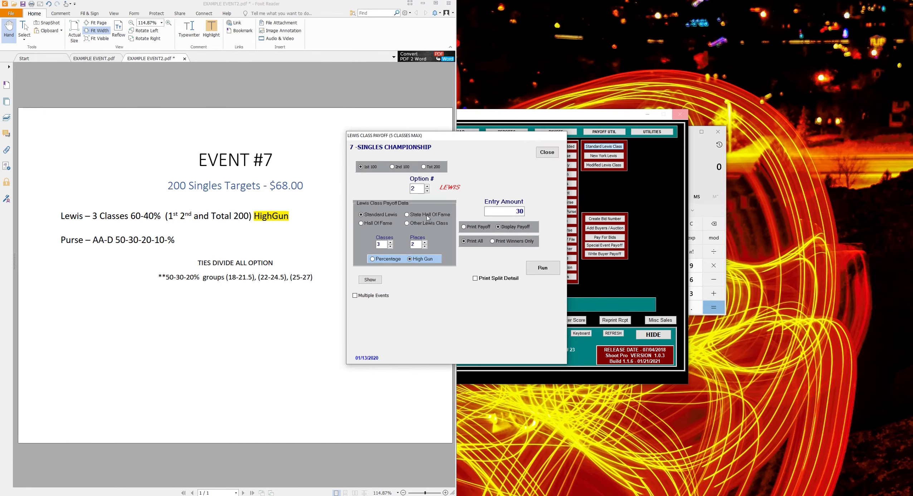
left_click(505, 215)
double_click(505, 215)
type("10")
Run the 1st 100 High Gun Lewis payoff for the Singles Championship and go through the reports for all three classes.
left_click(372, 281)
left_click(542, 273)
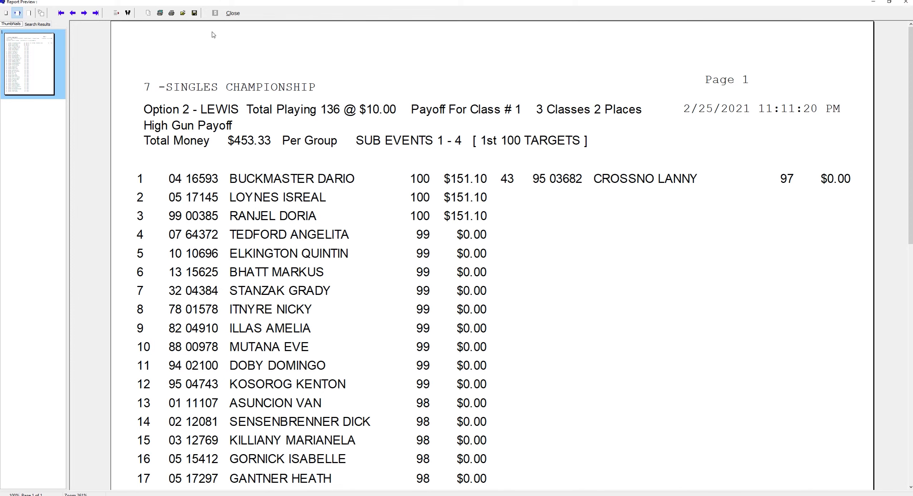
left_click(223, 16)
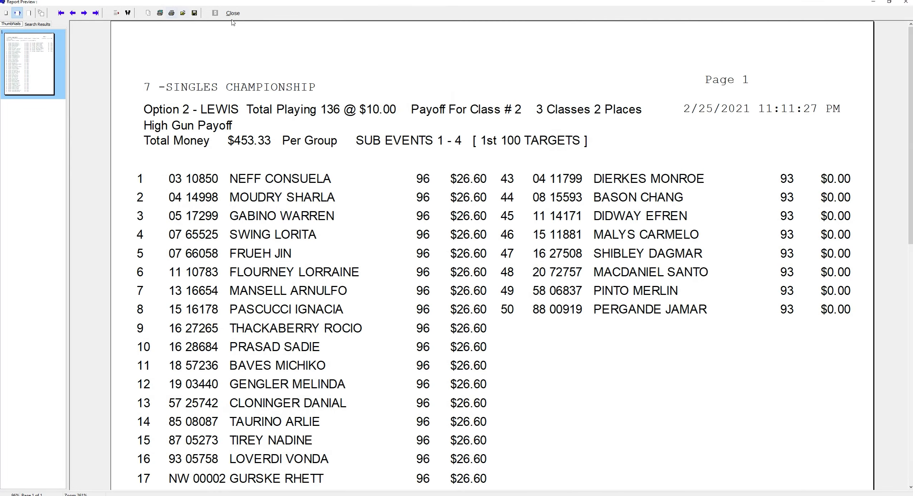
left_click(232, 17)
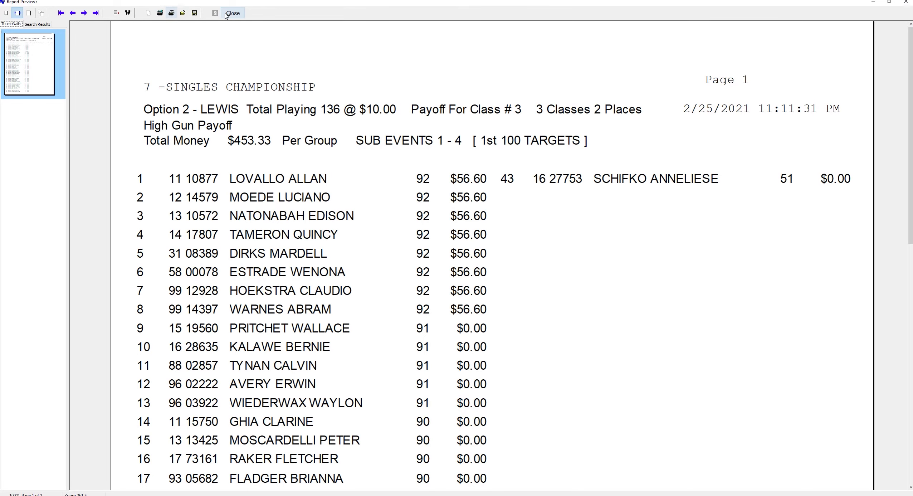
left_click(227, 15)
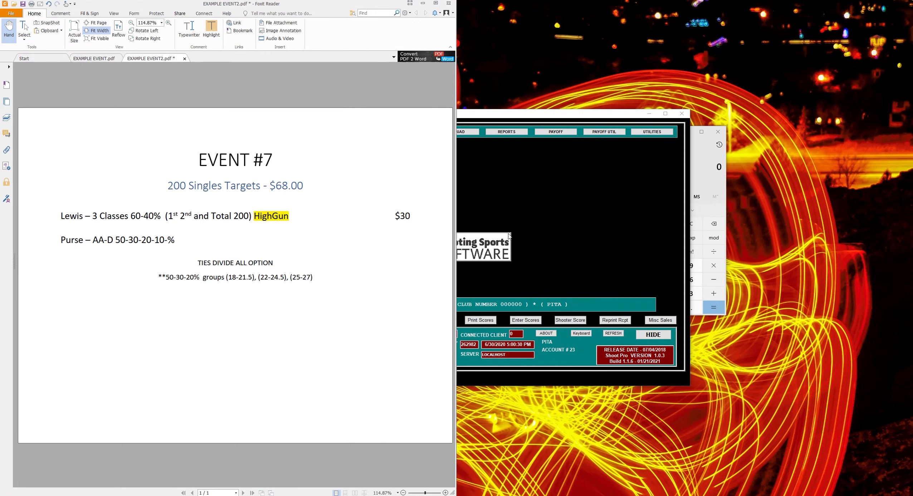
Open the Standard Lewis Class payoff for event 7, Singles Championship, for the 2nd 100 with option 2, LEWIS.
left_click(544, 132)
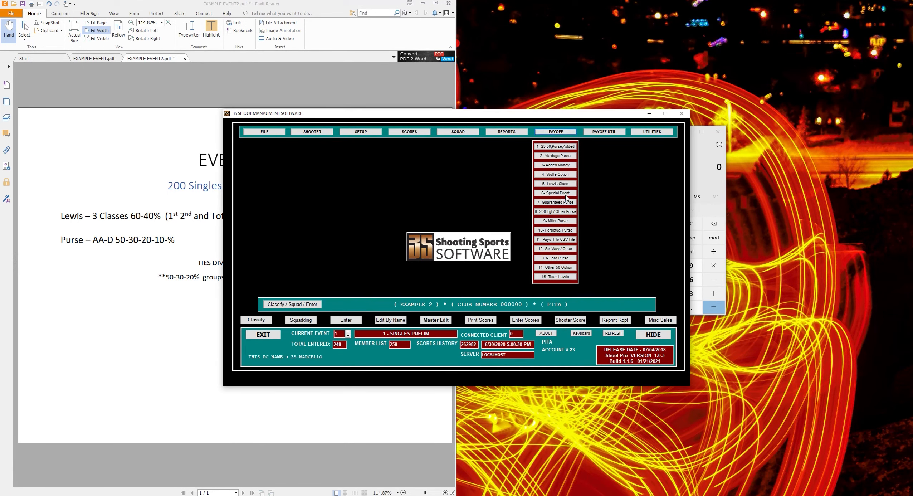
left_click(561, 183)
left_click(602, 147)
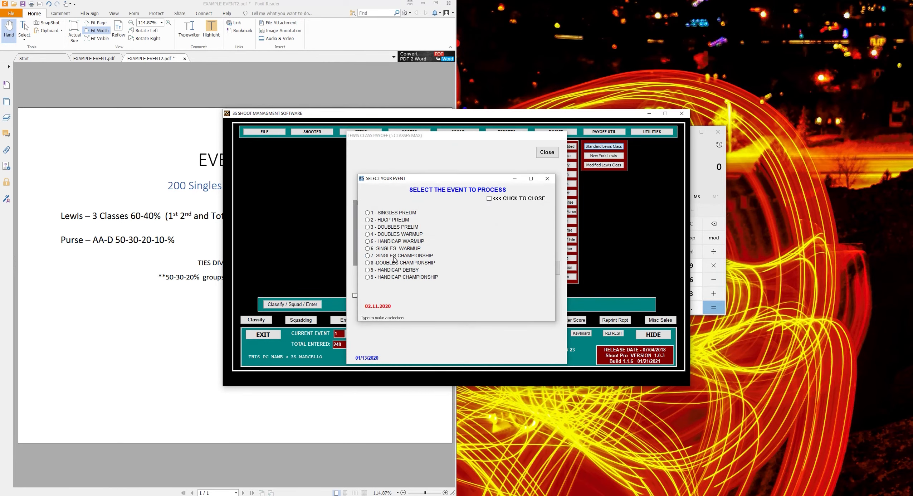
left_click(394, 256)
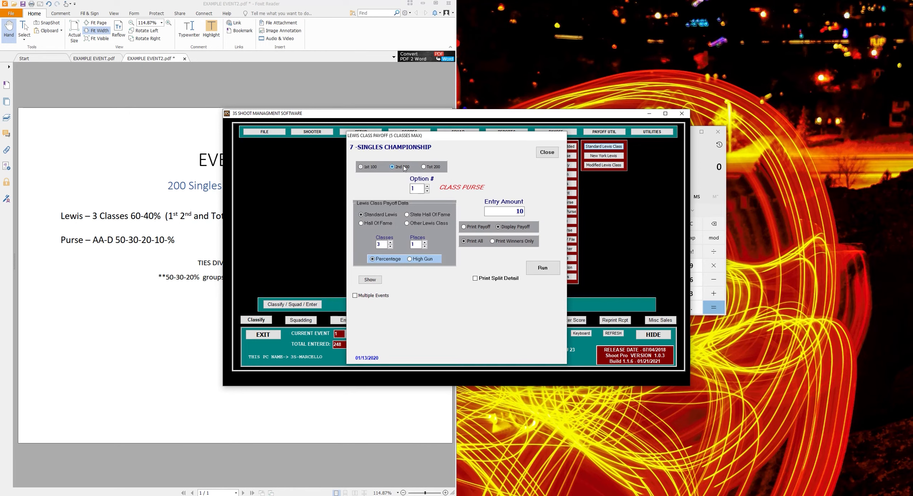
left_click(427, 186)
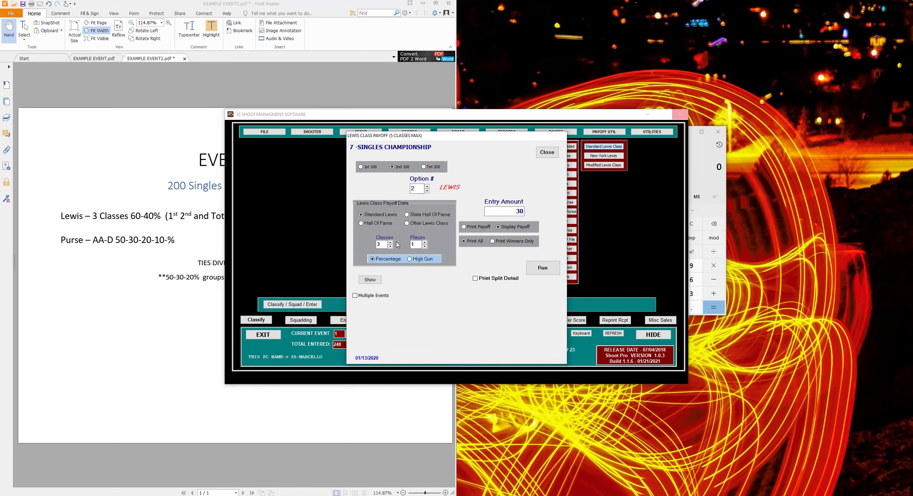
Set 2 places, High Gun and an entry amount of 10, then run the 2nd 100 Lewis payoff and close its reports.
left_click(425, 243)
left_click(425, 258)
left_click(518, 208)
type("10")
left_click(553, 268)
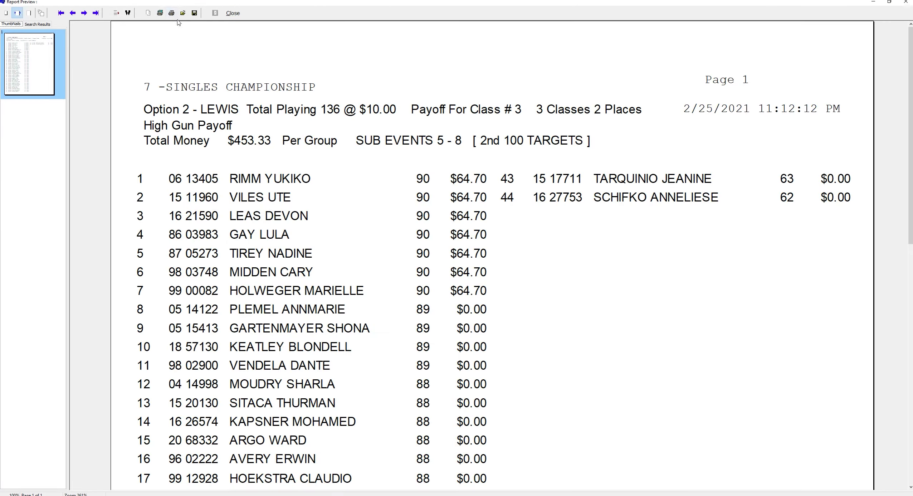
left_click(233, 13)
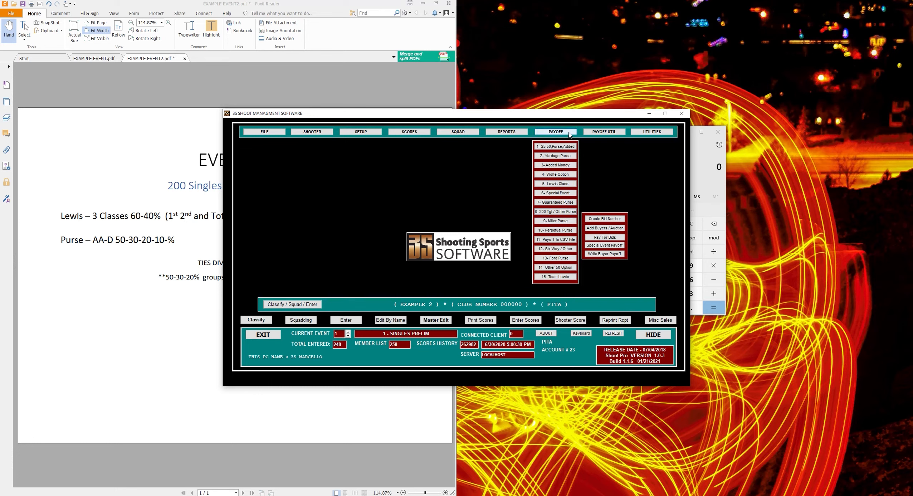
Open the Standard Lewis Class payoff for event 7 for the total 200, with option 2, LEWIS, 2 places and High Gun.
left_click(554, 184)
left_click(604, 146)
left_click(392, 257)
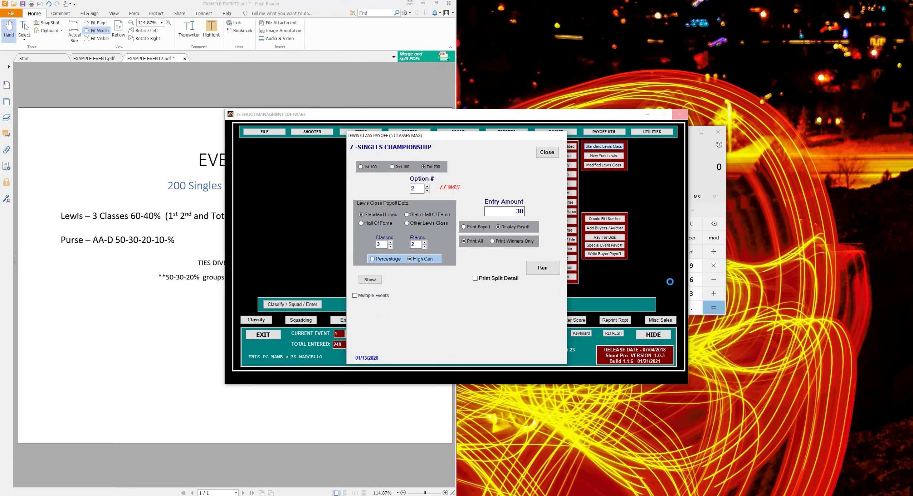
Set the entry amount to 10 and run the total 200 Lewis payoff, acknowledging the 200-target Lewis outline.
left_click(490, 211)
type("10")
left_click(476, 226)
left_click(535, 268)
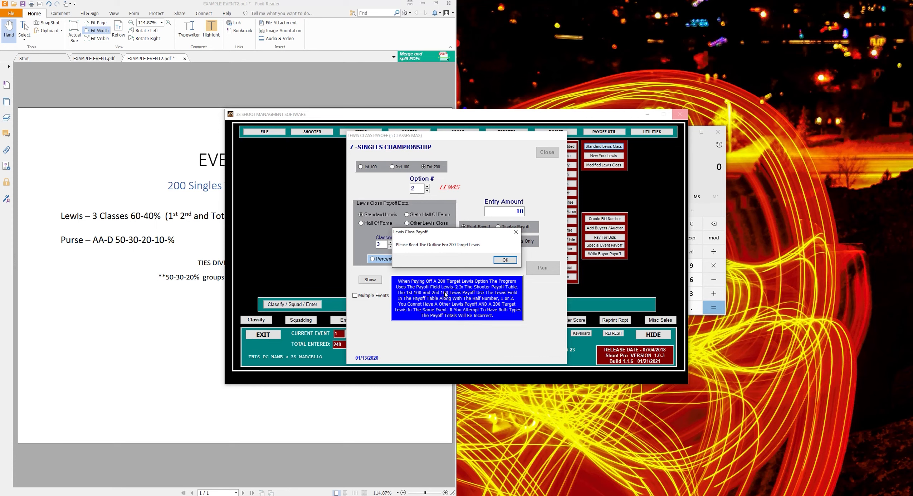
left_click(515, 261)
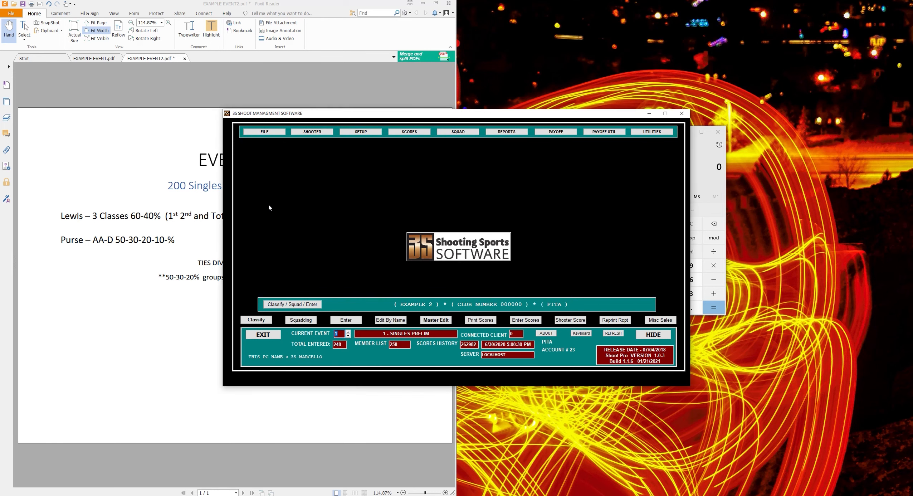